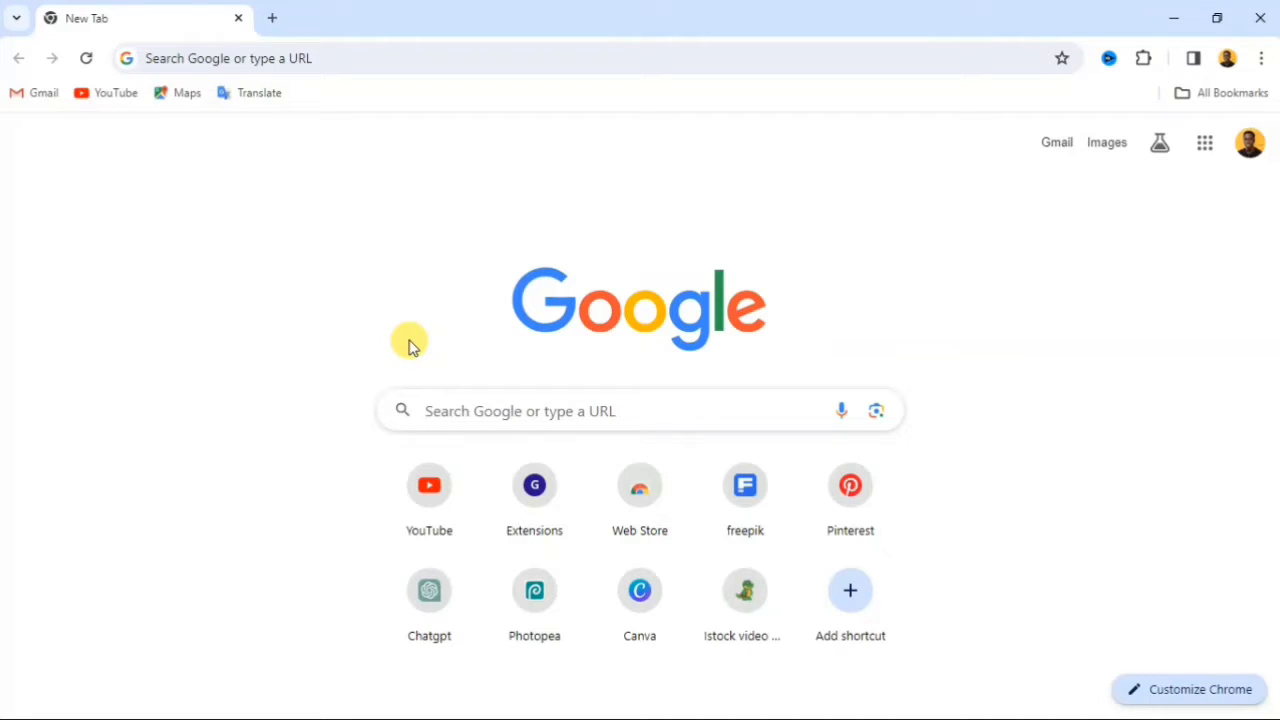
Go to haiper.ai from Chrome's search box
{"action": "left_click", "coordinate": [511, 414]}
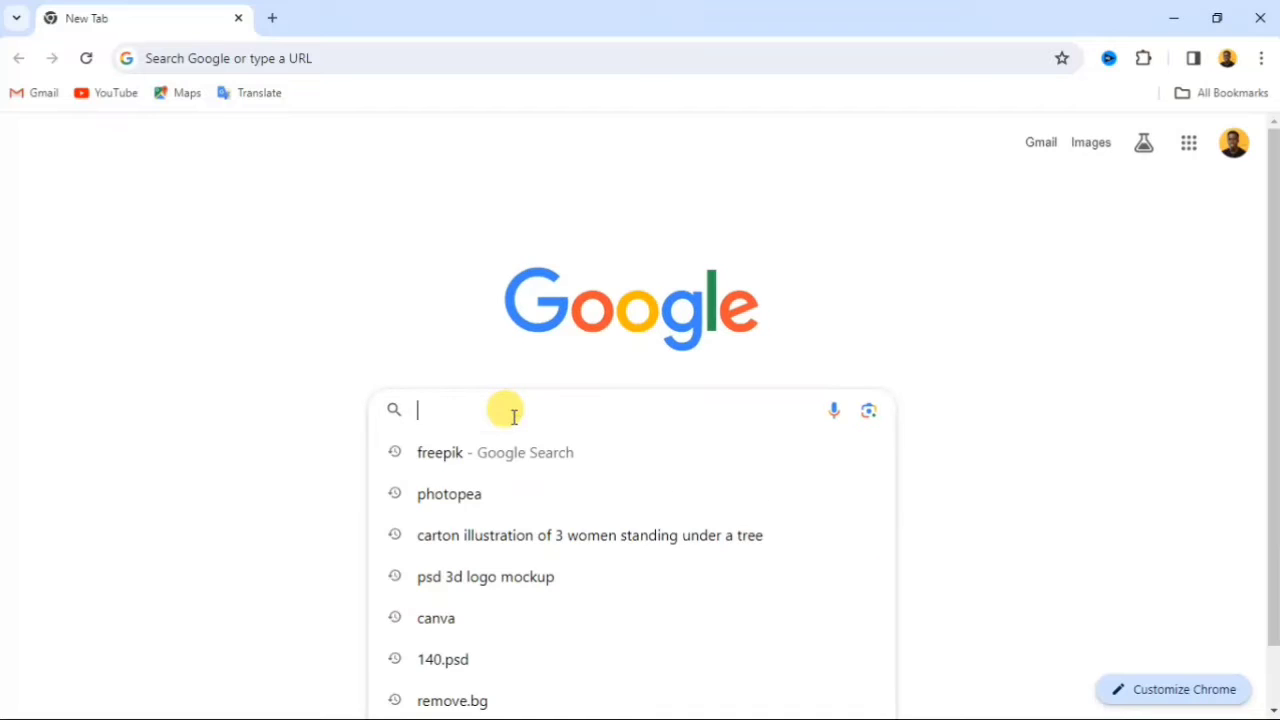
{"action": "type", "text": "ha"}
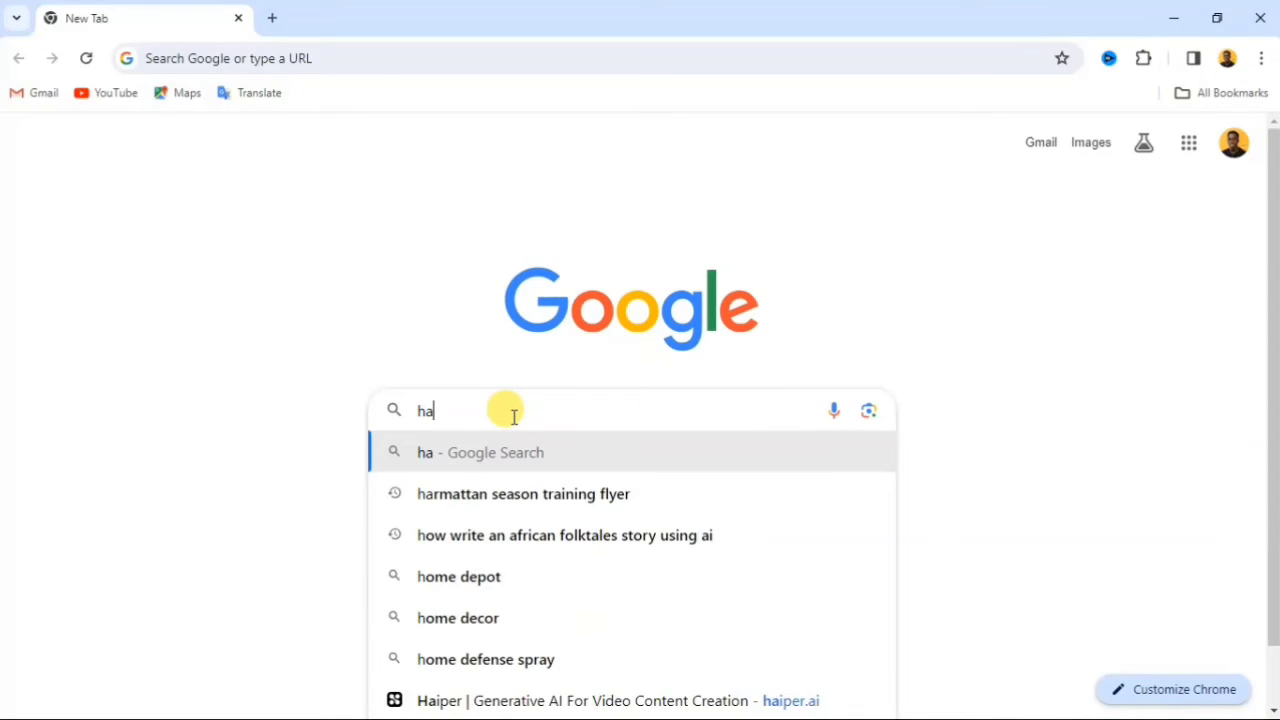
{"action": "type", "text": "iper"}
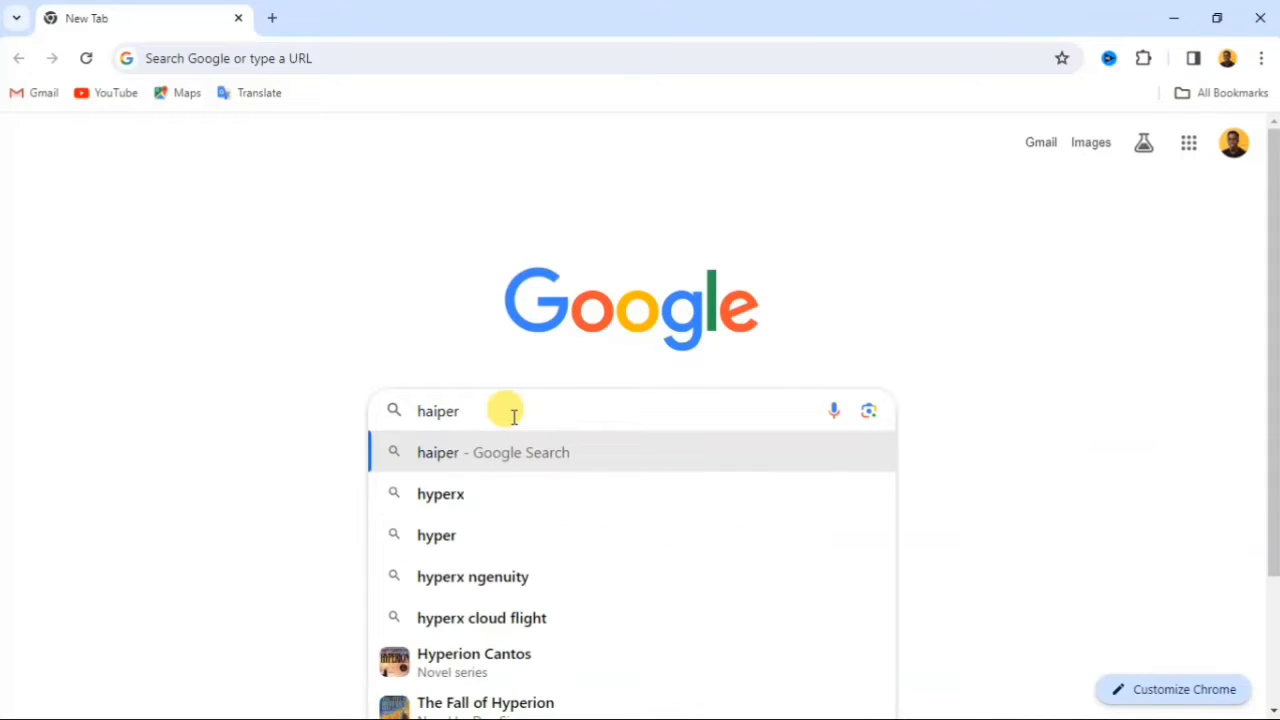
{"action": "type", "text": ".ai"}
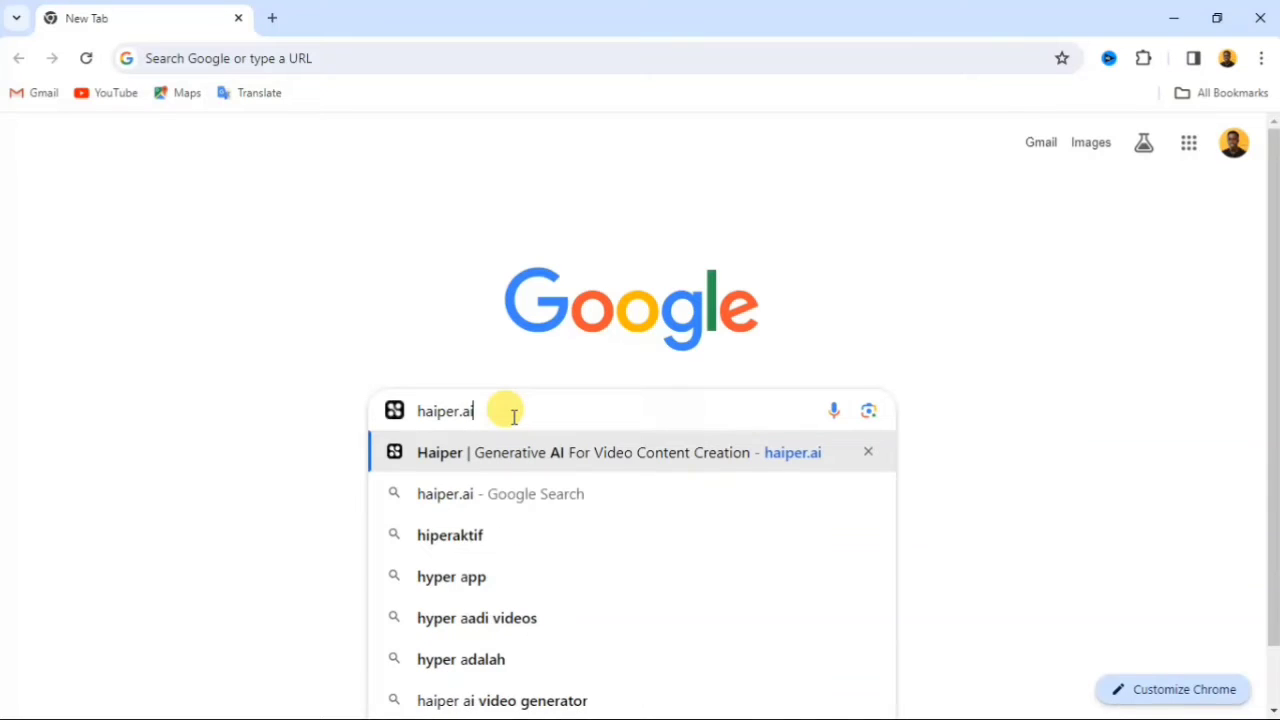
{"action": "key", "text": "Return"}
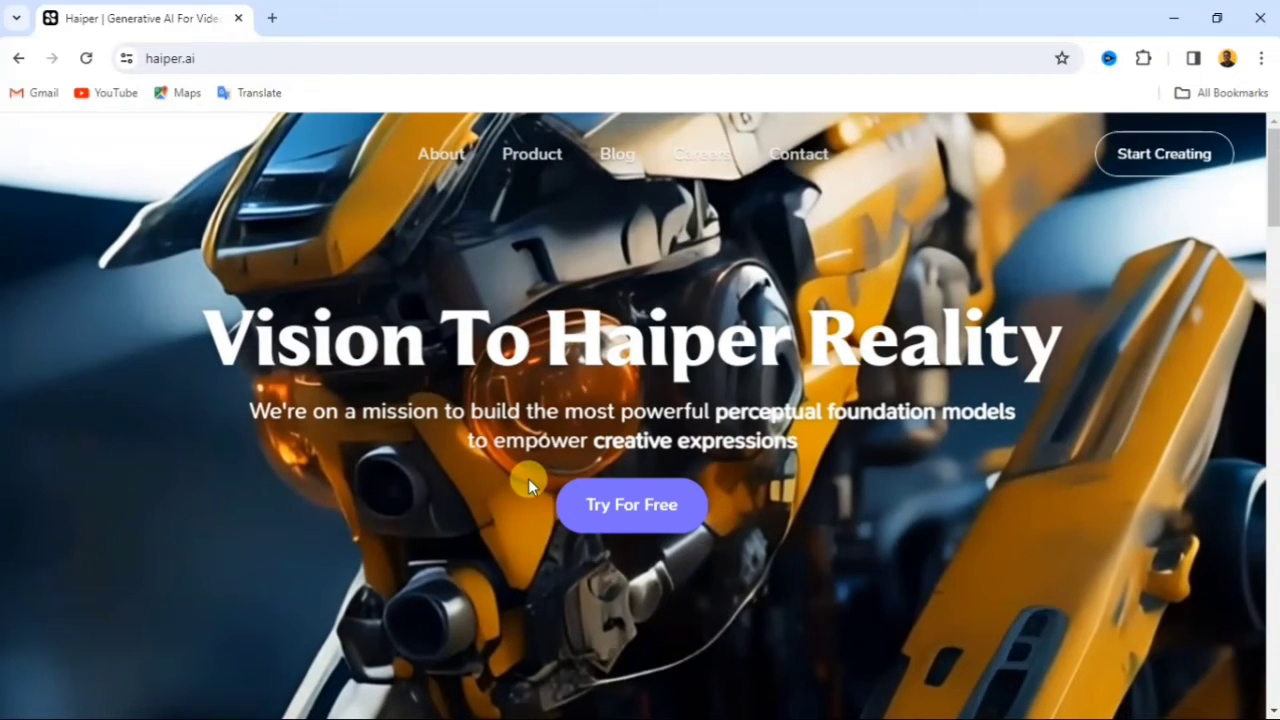
Choose Try For Free and sign in to Haiper with your Google account
{"action": "left_click", "coordinate": [640, 515]}
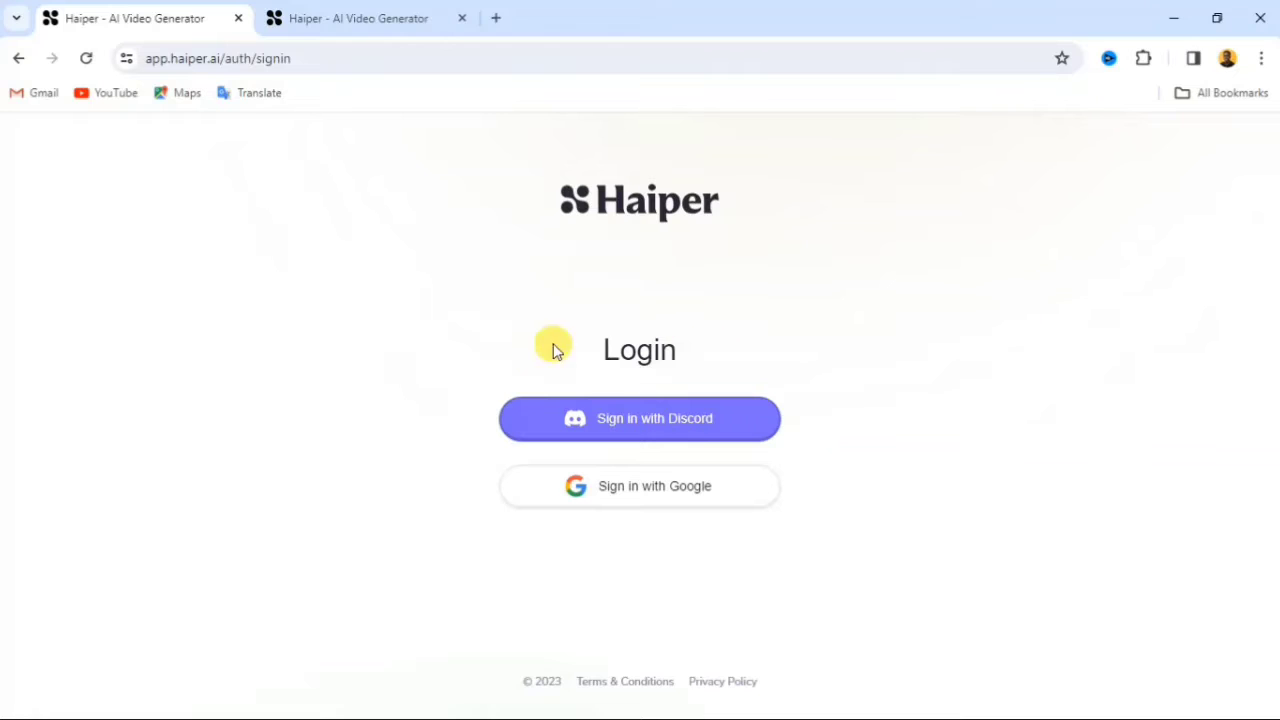
{"action": "left_click", "coordinate": [601, 418]}
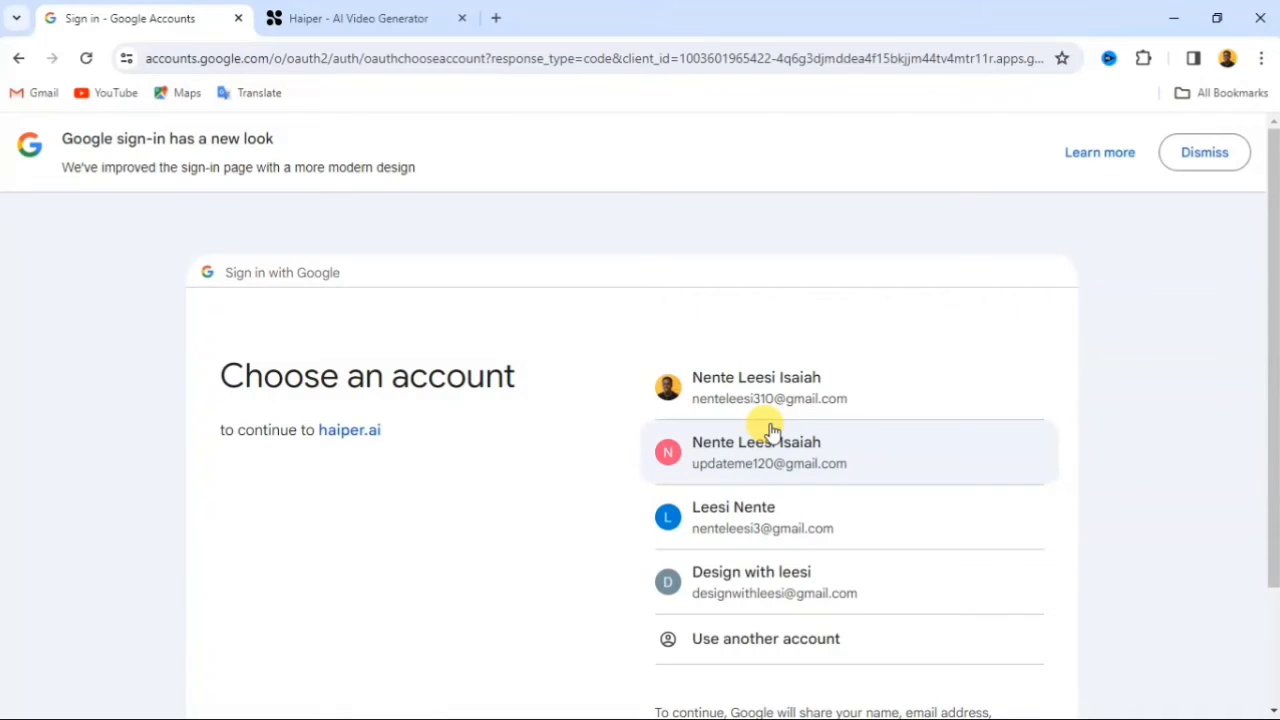
{"action": "left_click", "coordinate": [801, 515]}
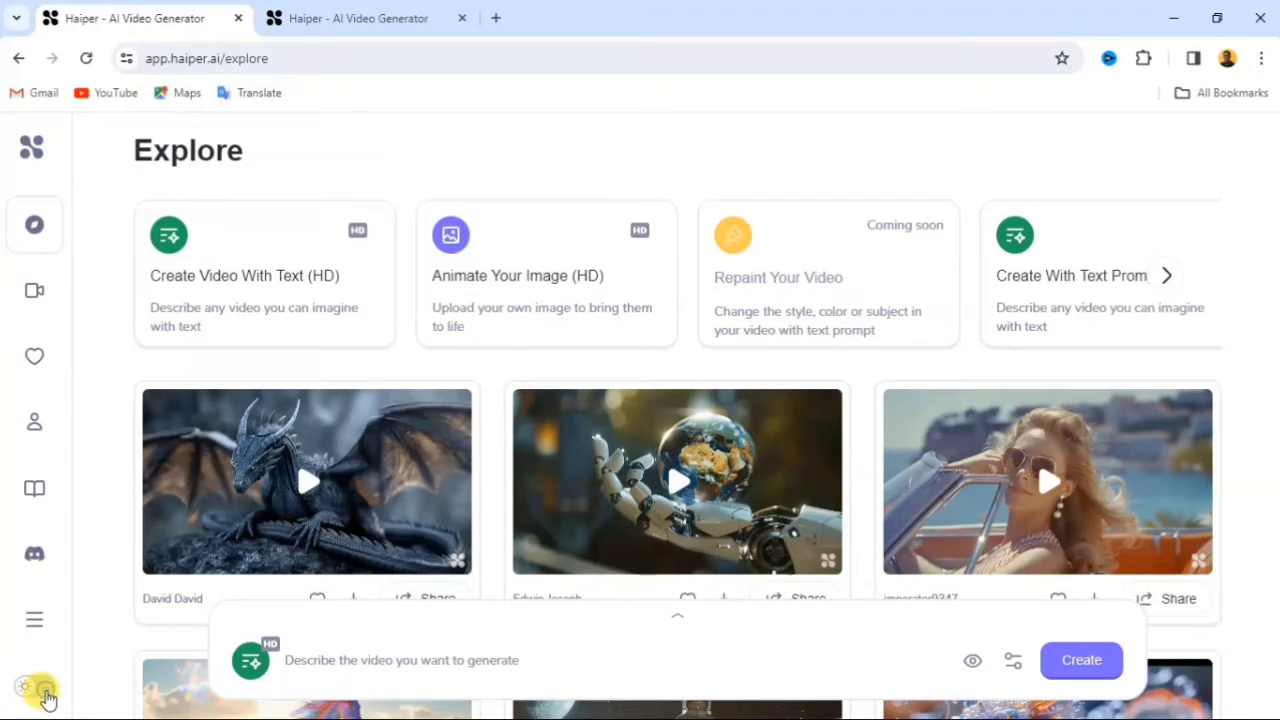
Switch Haiper to the dark theme with the bottom-left toggle
{"action": "left_click", "coordinate": [44, 690]}
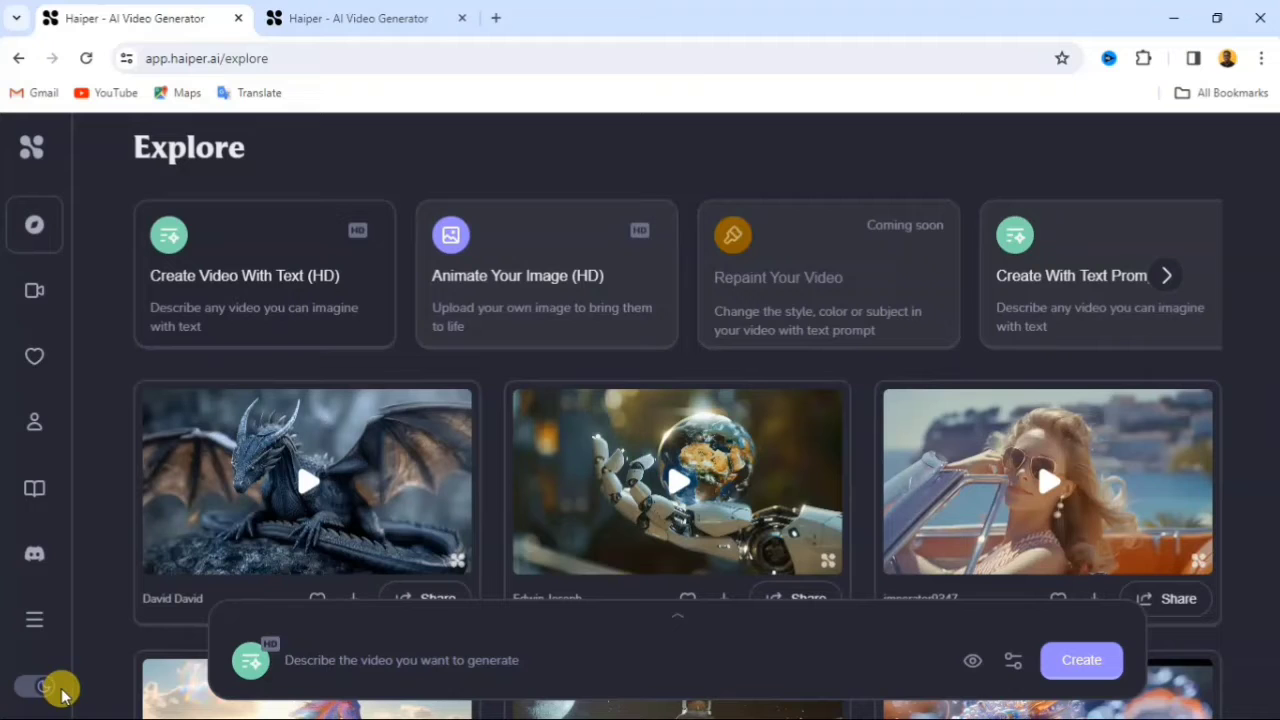
{"action": "left_click", "coordinate": [36, 692]}
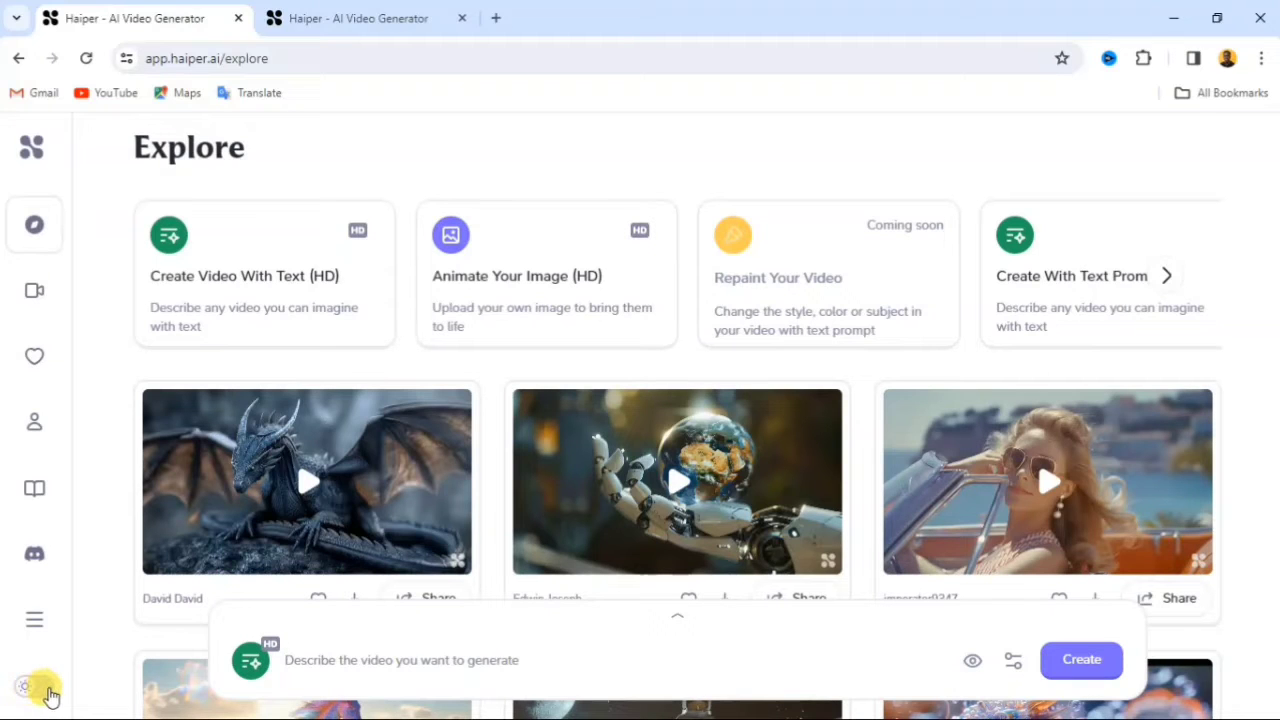
{"action": "left_click", "coordinate": [47, 690]}
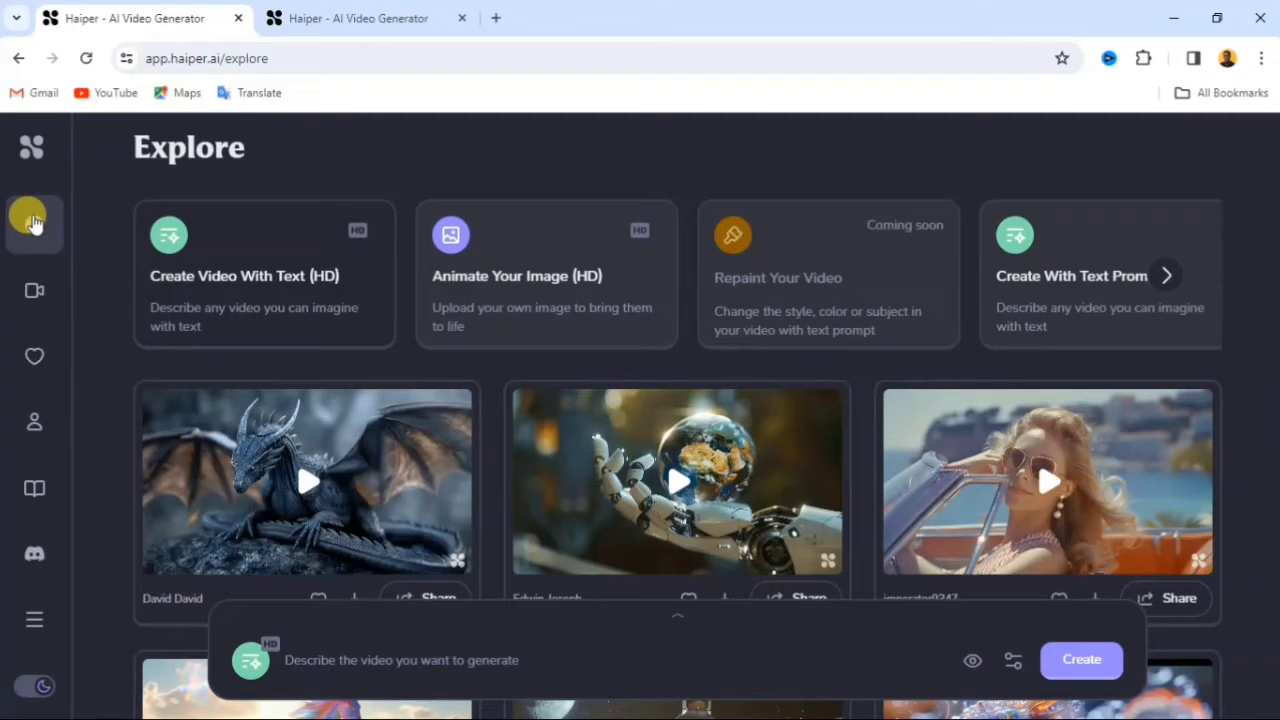
Scroll the Explore gallery down to the aerial fishing-boat video
{"action": "scroll", "coordinate": [338, 360], "scroll_direction": "down", "scroll_amount": 2}
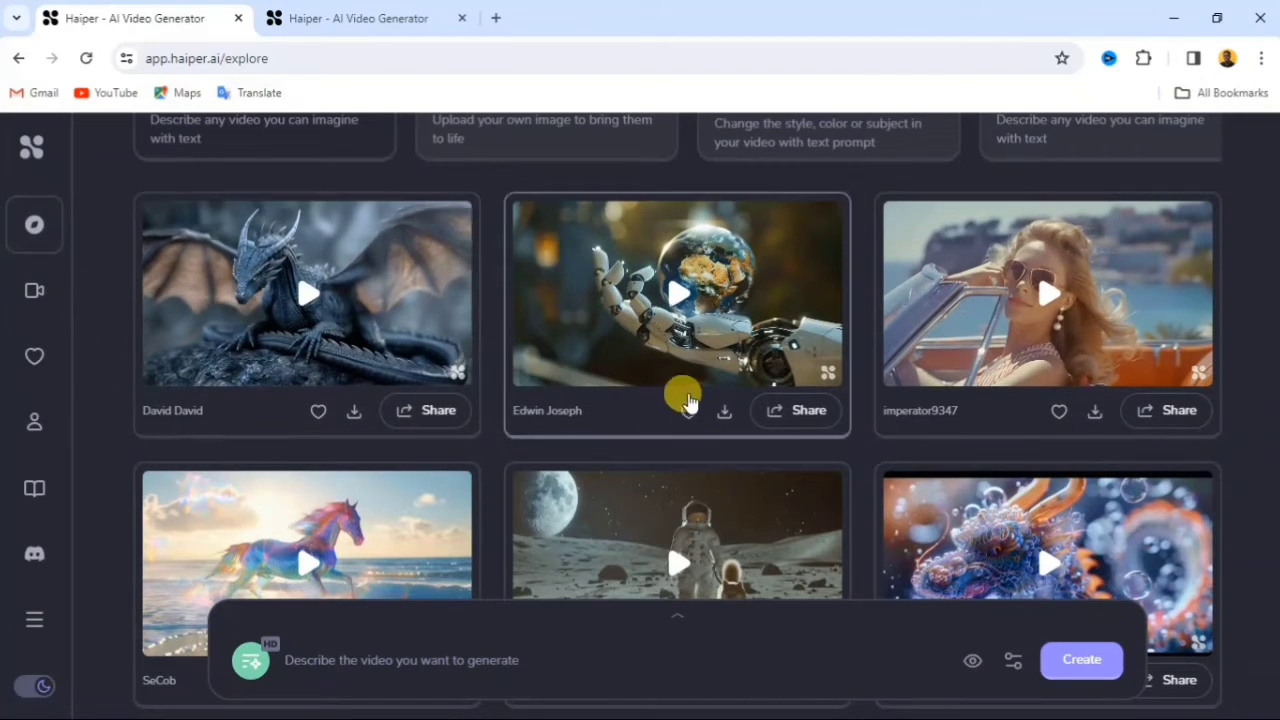
{"action": "scroll", "coordinate": [590, 366], "scroll_direction": "down", "scroll_amount": 2}
{"action": "scroll", "coordinate": [520, 388], "scroll_direction": "down", "scroll_amount": 1}
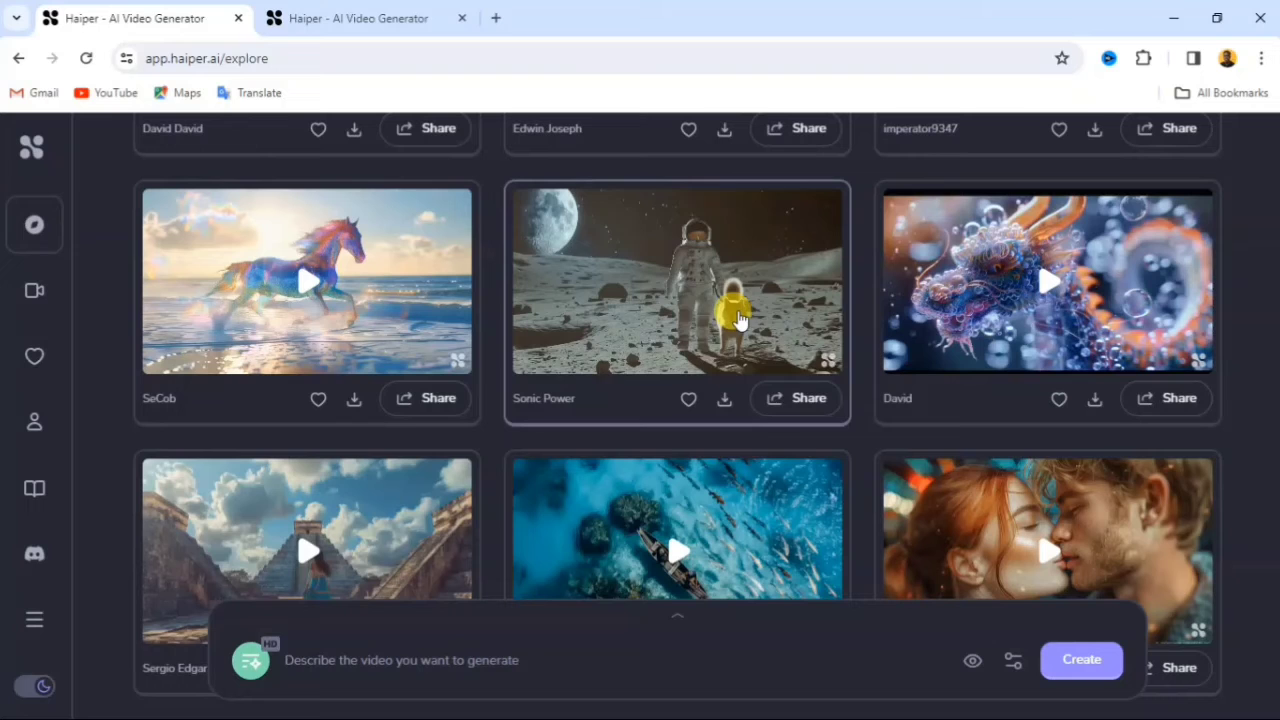
{"action": "scroll", "coordinate": [1000, 300], "scroll_direction": "down", "scroll_amount": 2}
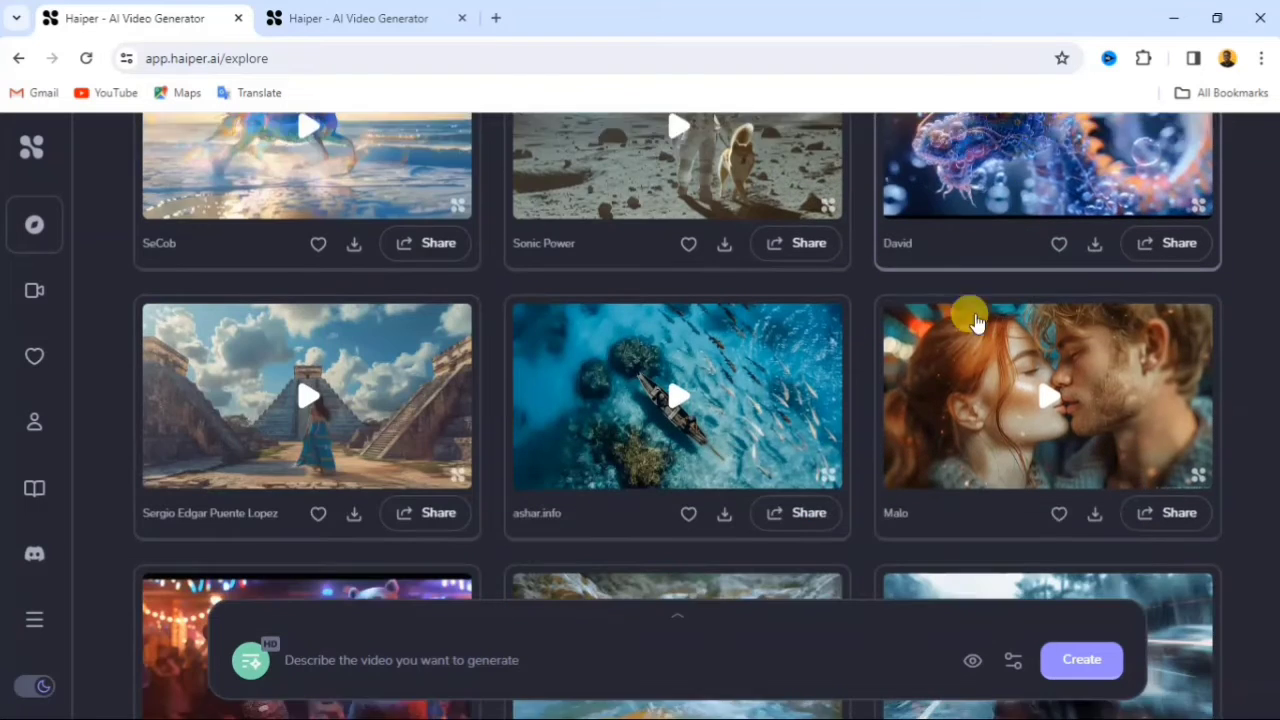
{"action": "scroll", "coordinate": [930, 350], "scroll_direction": "down", "scroll_amount": 1}
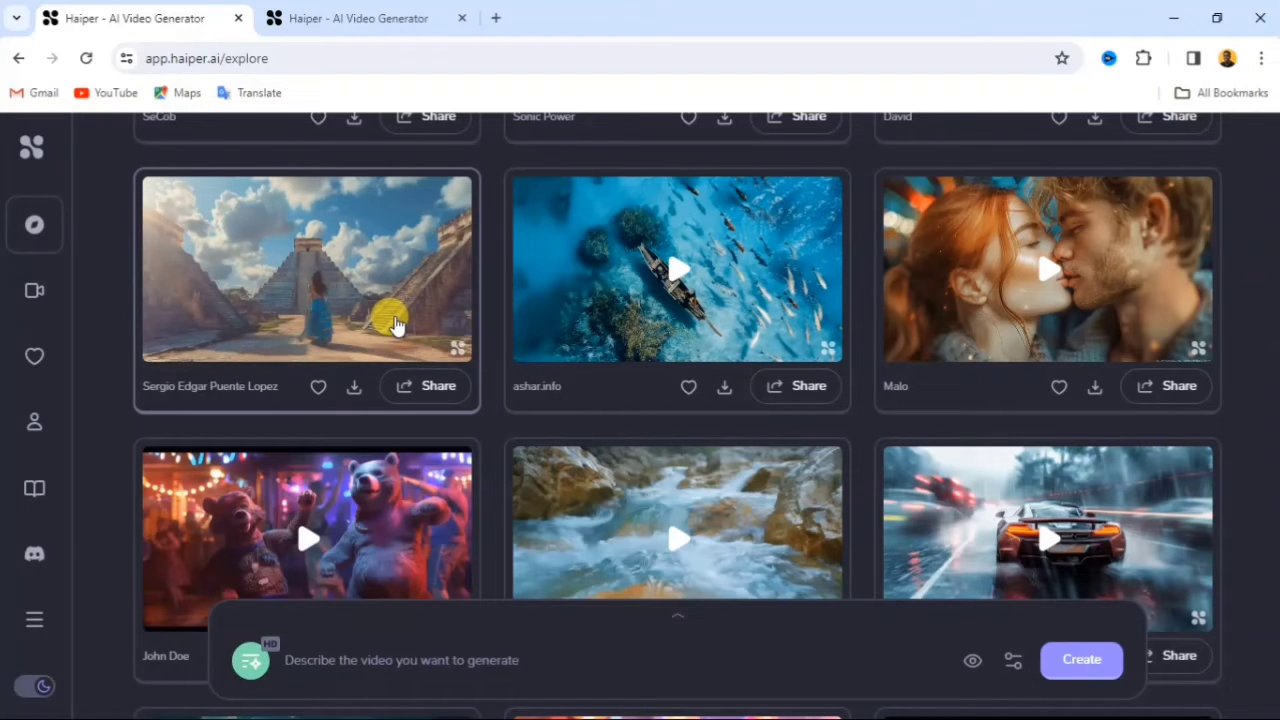
Copy the boat video's prompt 'Arial footage of Fisherman of Maldives catching fish' and close the video
{"action": "left_click", "coordinate": [629, 284]}
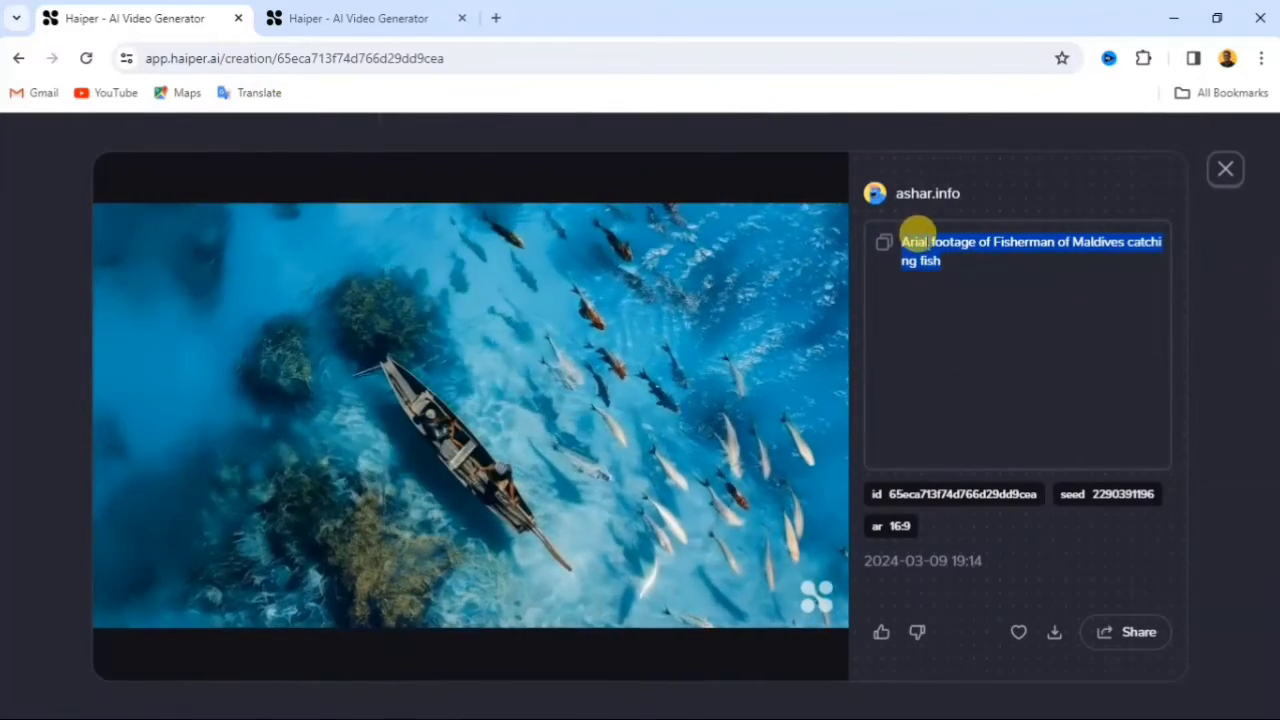
{"action": "right_click", "coordinate": [915, 241]}
{"action": "left_click", "coordinate": [608, 264]}
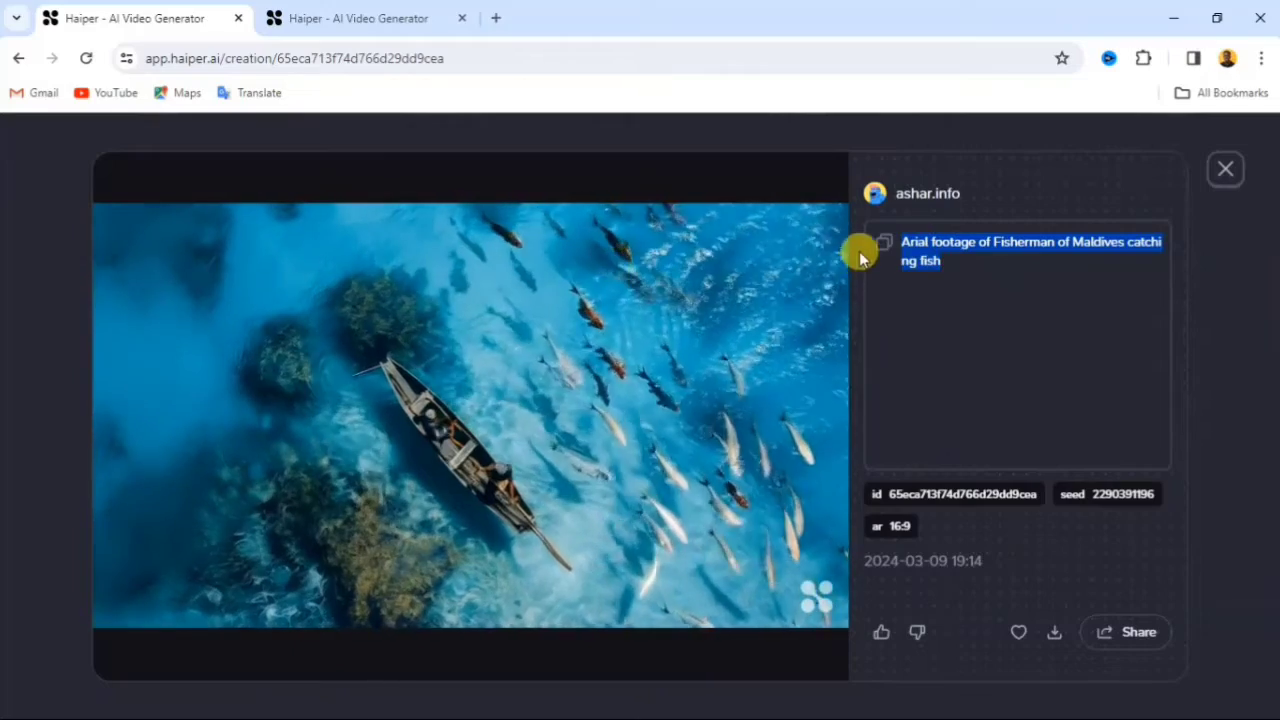
{"action": "left_click", "coordinate": [883, 244]}
{"action": "left_click", "coordinate": [975, 270]}
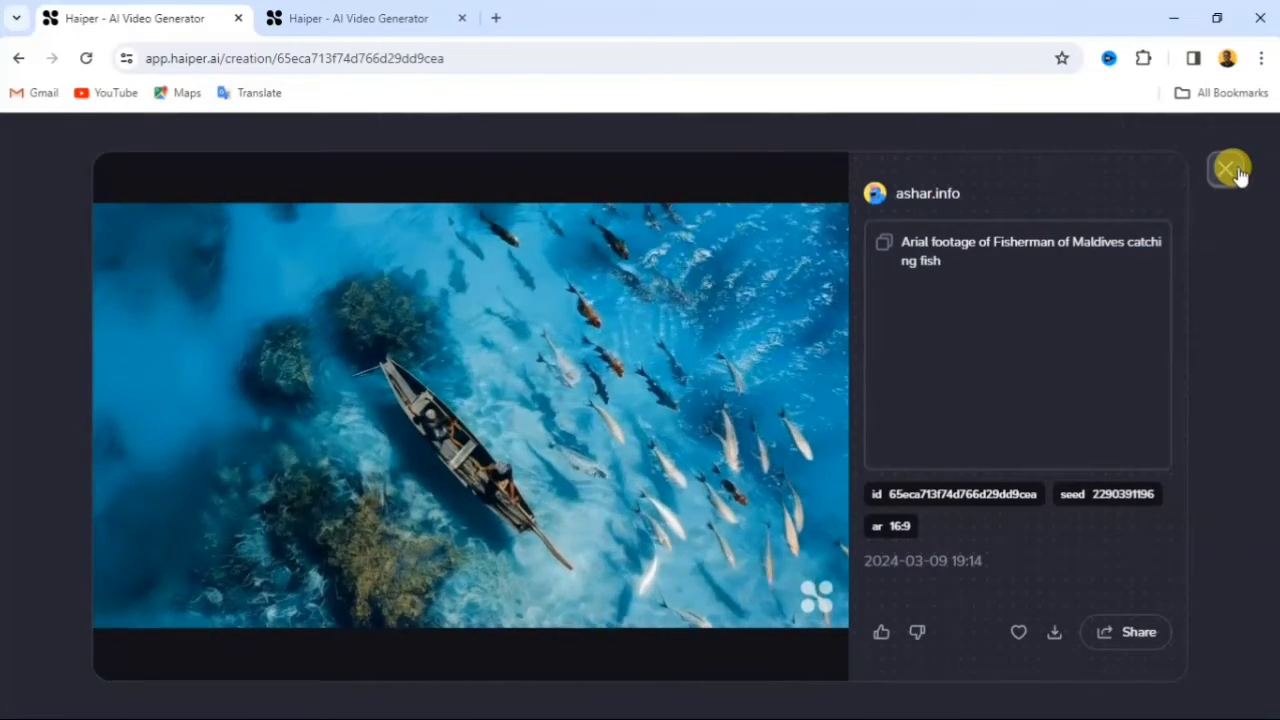
{"action": "key", "text": "Escape"}
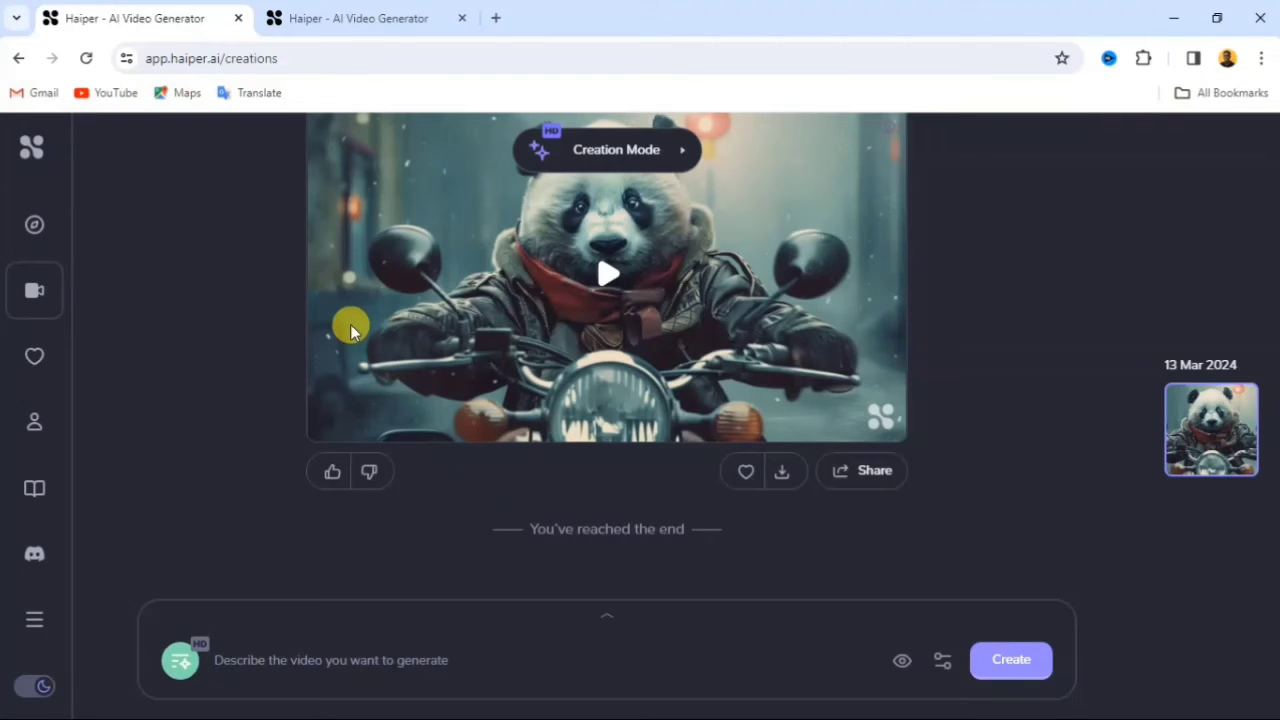
Scroll up to the latest creation, 'A panda riding a motorbike'
{"action": "scroll", "coordinate": [650, 400], "scroll_direction": "up", "scroll_amount": 2}
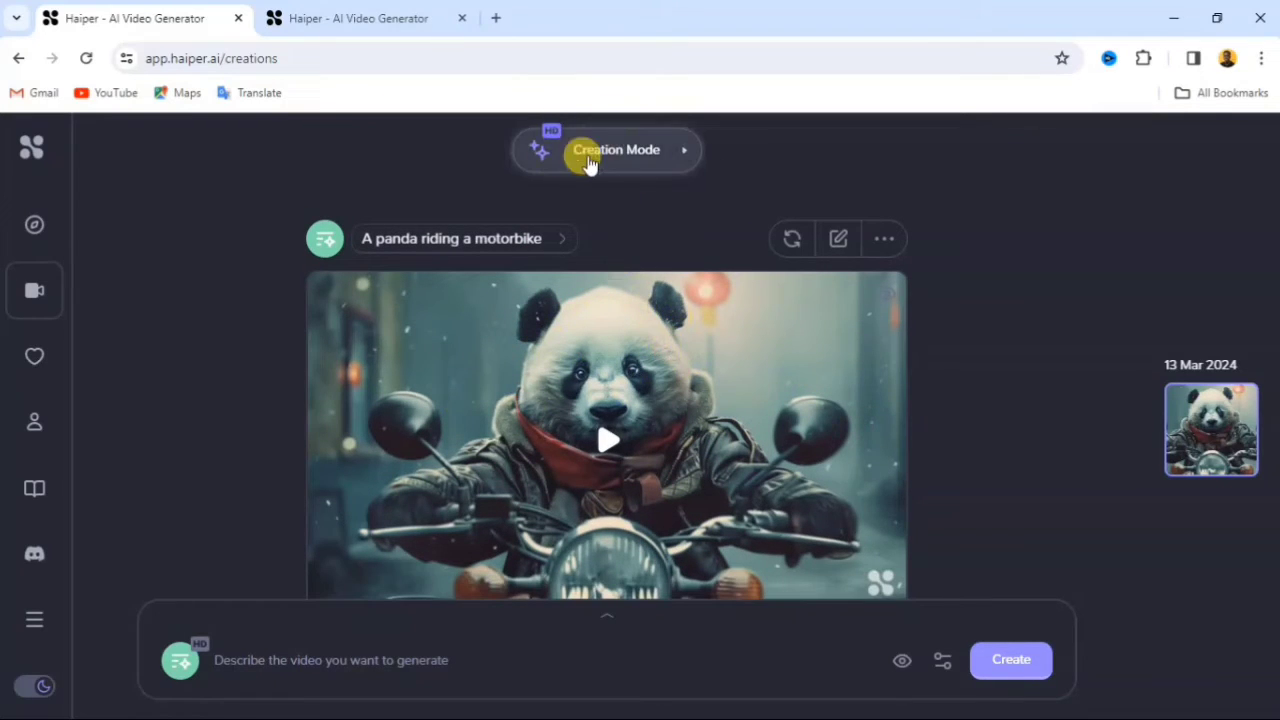
{"action": "left_click", "coordinate": [665, 154]}
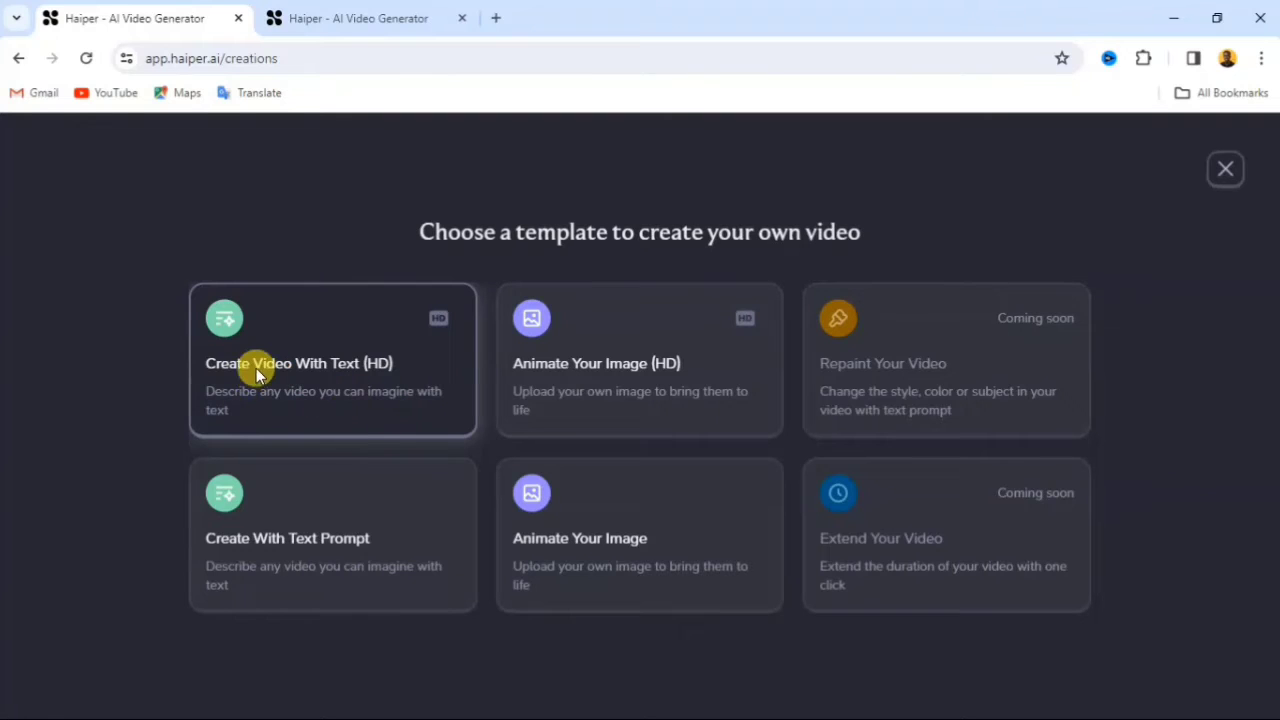
{"action": "left_click", "coordinate": [383, 375]}
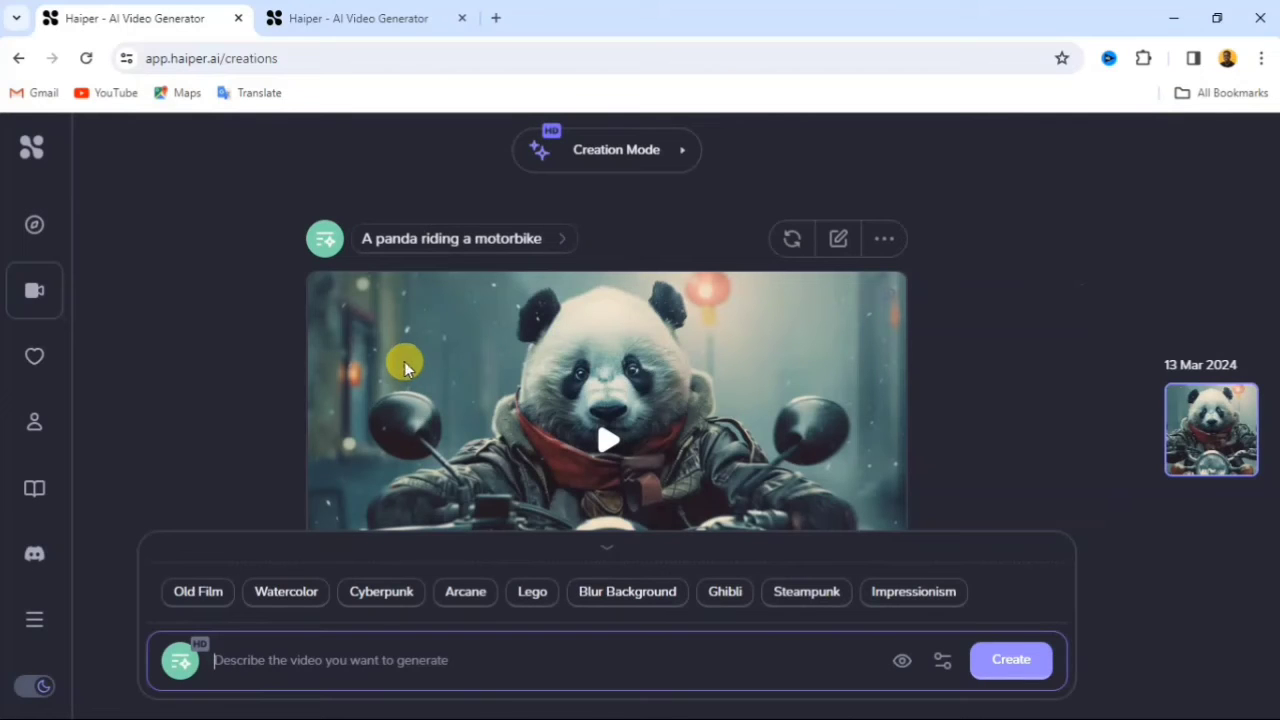
{"action": "left_click", "coordinate": [650, 160]}
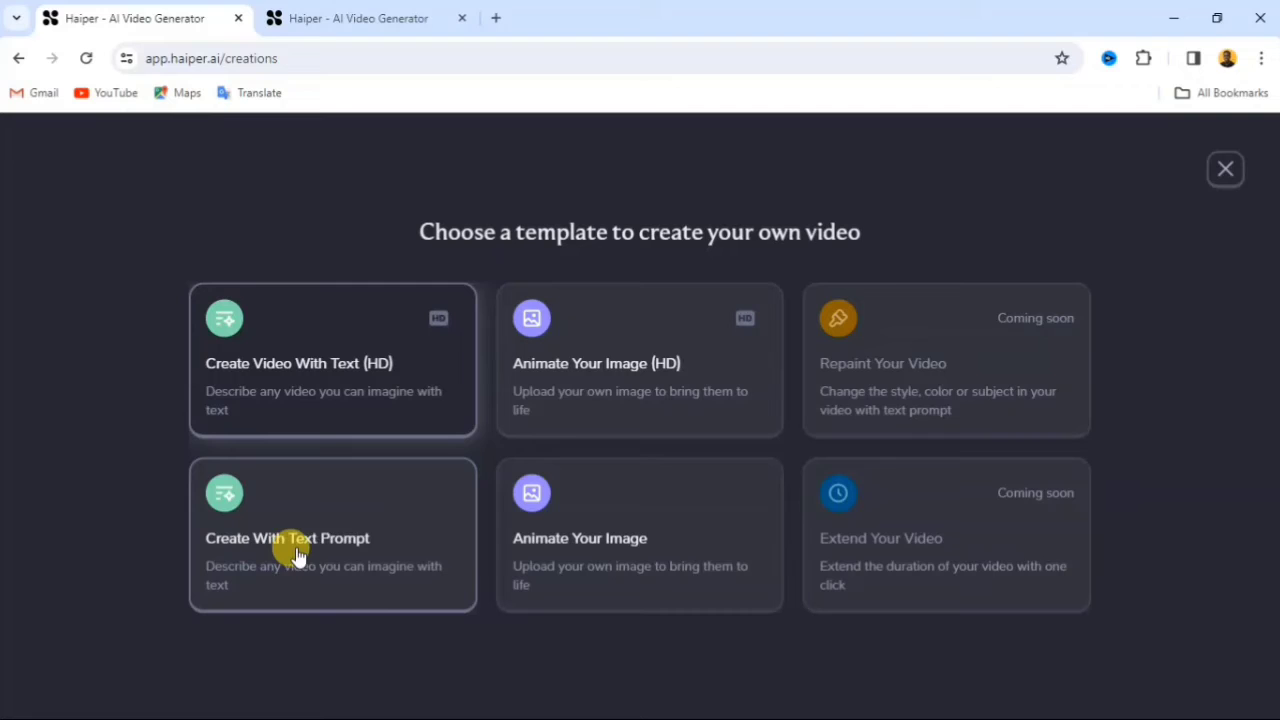
Pick Create With Text Prompt and enter 'Arial footage of Fisherman of Maldives catching fish'
{"action": "left_click", "coordinate": [330, 556]}
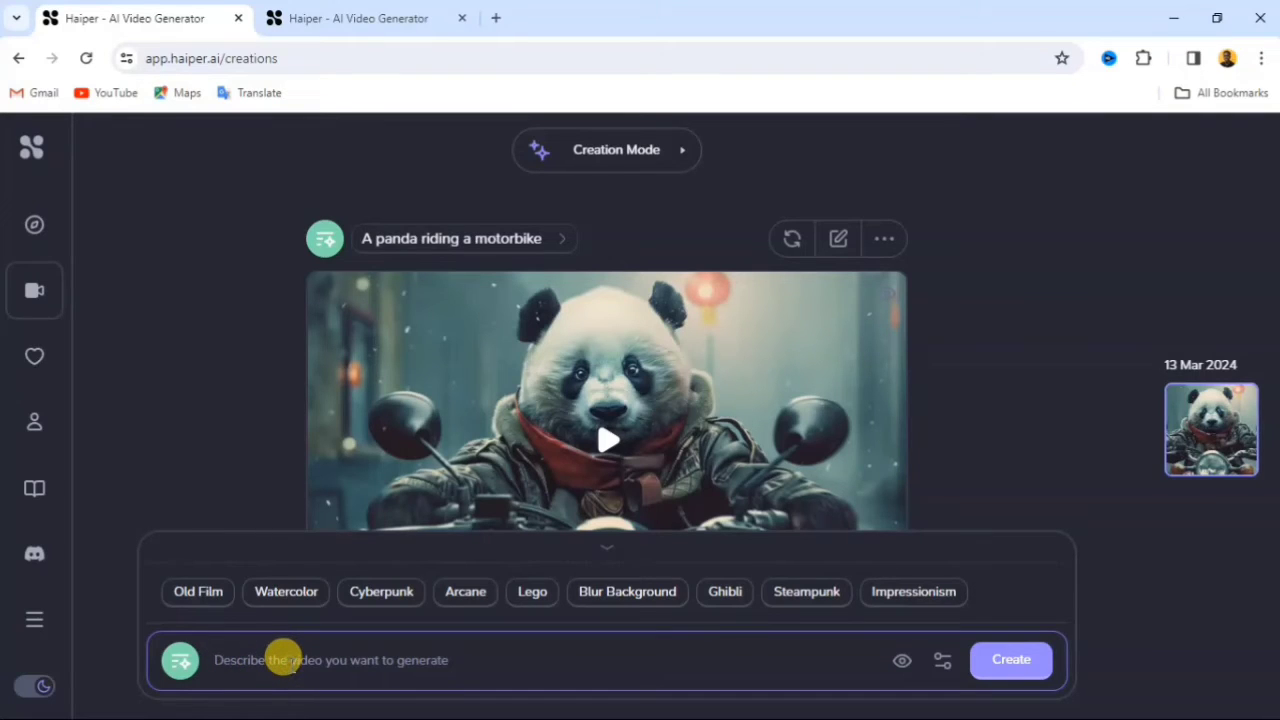
{"action": "type", "text": "Arial footage of Fisherman of Maldives catching fish"}
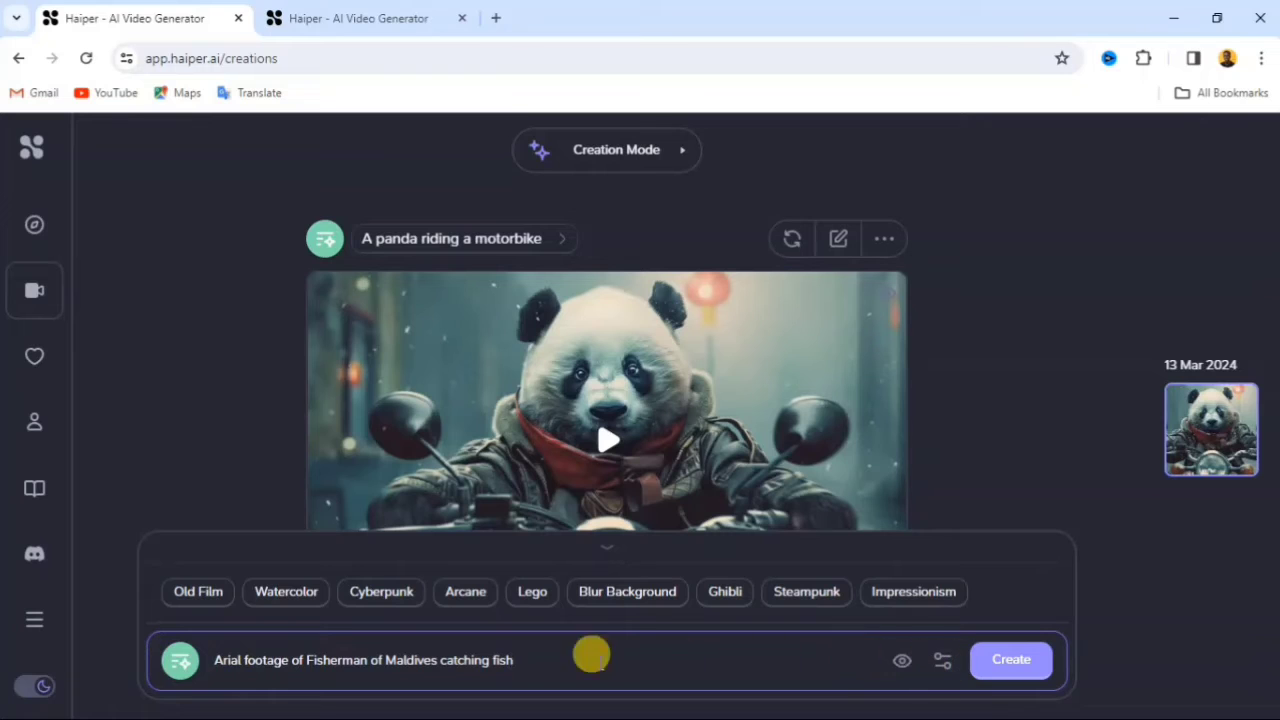
{"action": "left_click", "coordinate": [945, 662]}
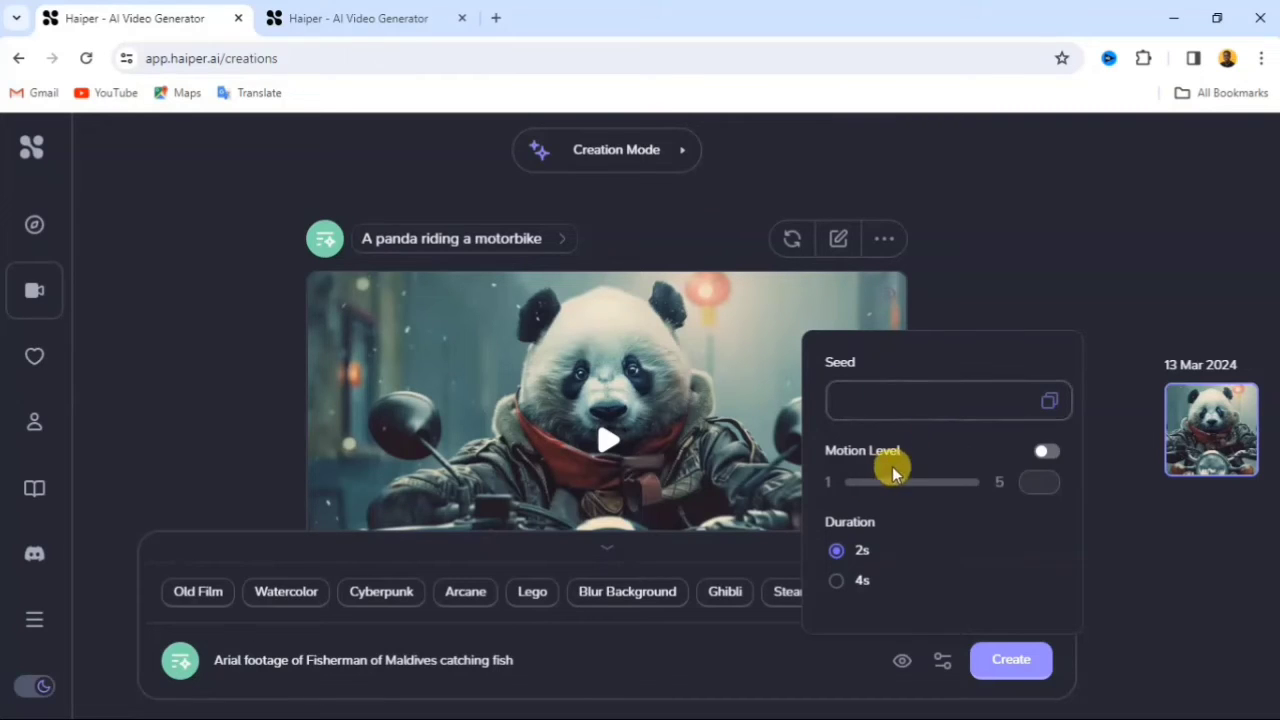
Enable motion level at 4 and set the video duration to 4s
{"action": "left_click", "coordinate": [1050, 453]}
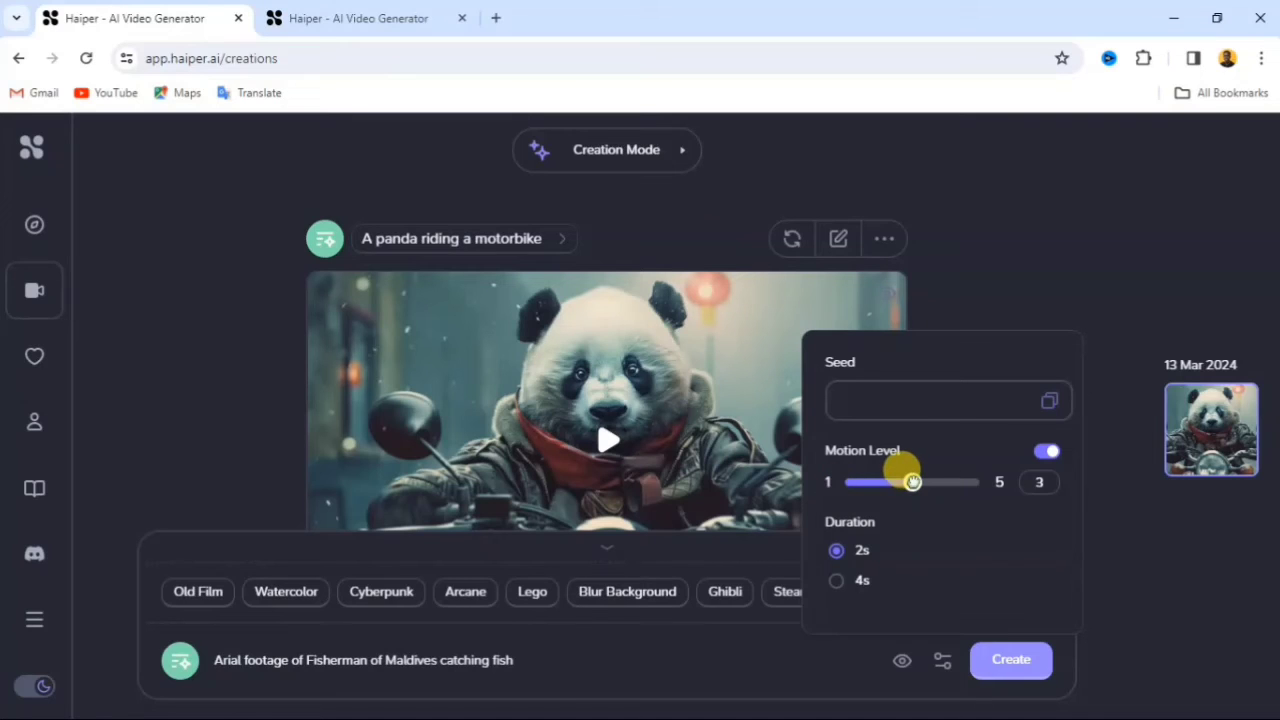
{"action": "left_click_drag", "start_coordinate": [916, 481], "coordinate": [942, 482]}
{"action": "left_click", "coordinate": [836, 582]}
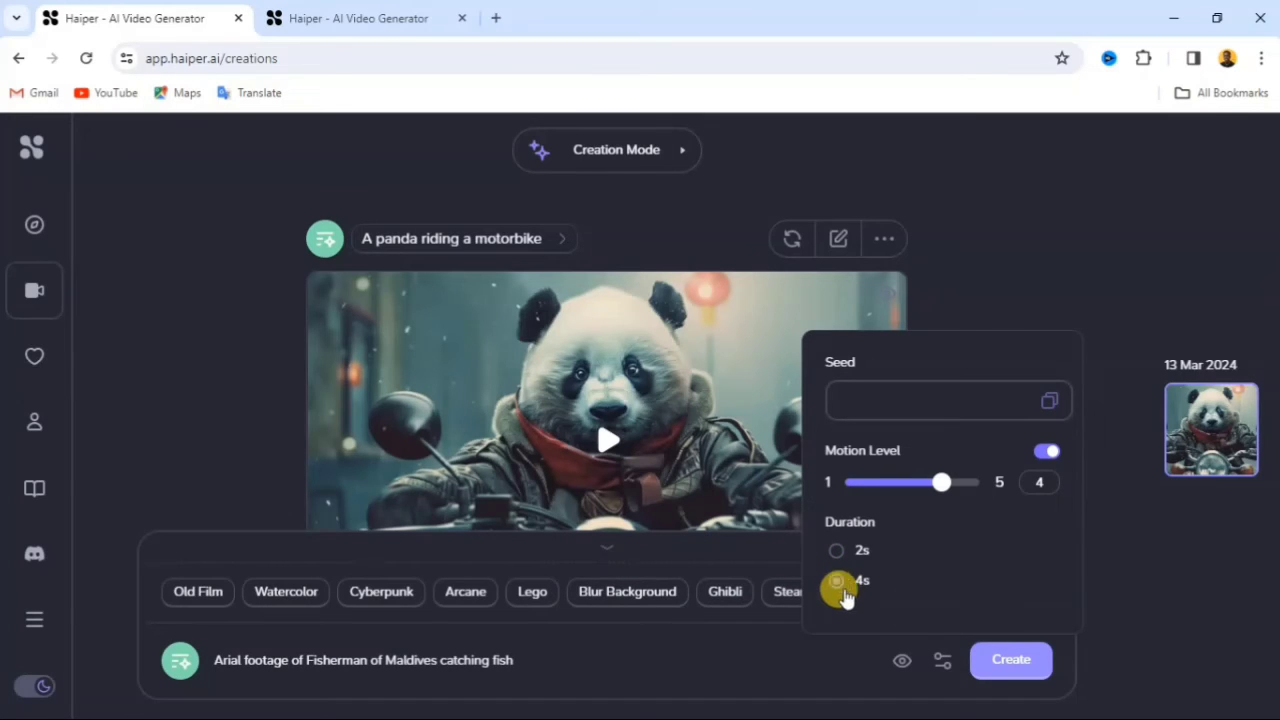
{"action": "left_click", "coordinate": [888, 672]}
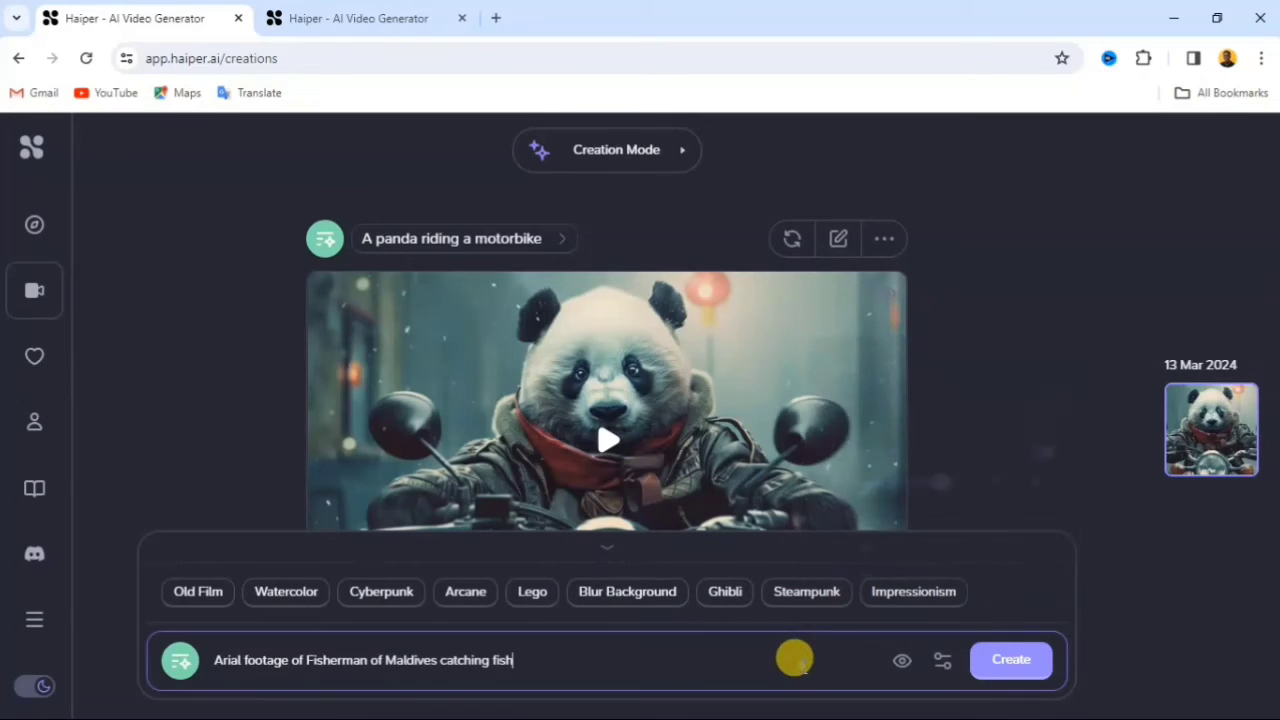
Turn on Create in Public and generate the fisherman video
{"action": "left_click", "coordinate": [901, 661]}
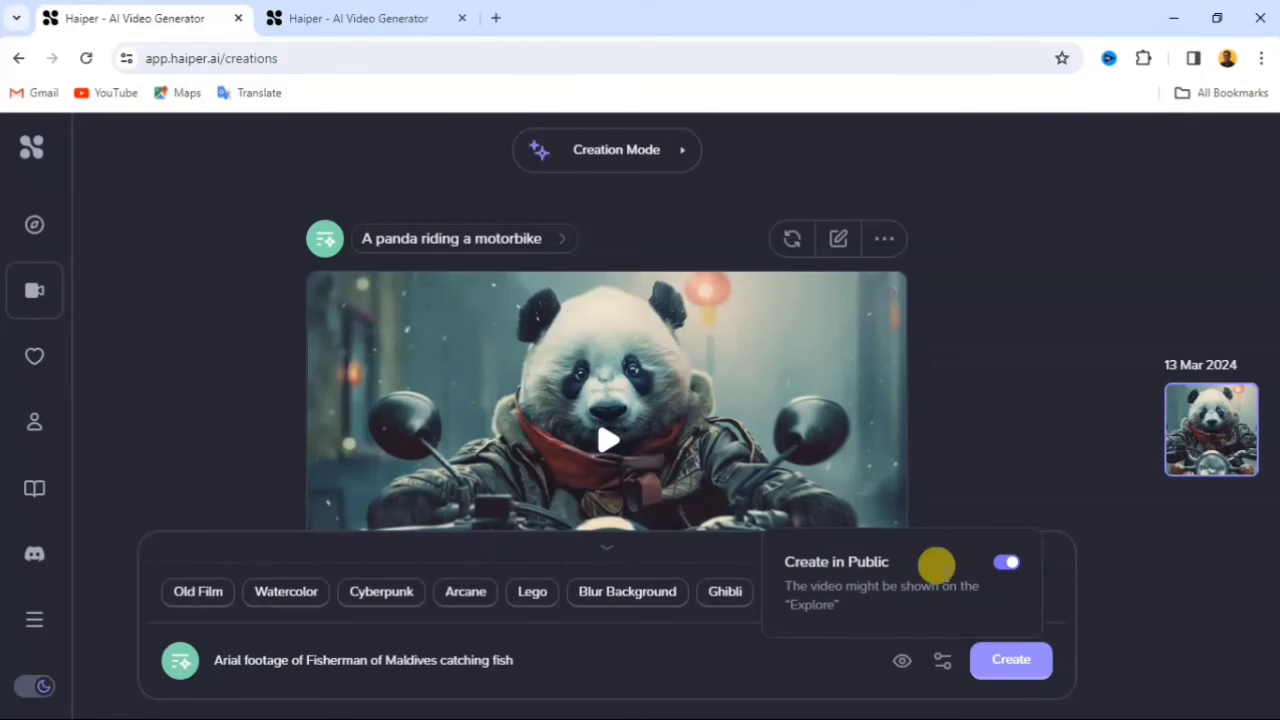
{"action": "left_click", "coordinate": [1004, 564]}
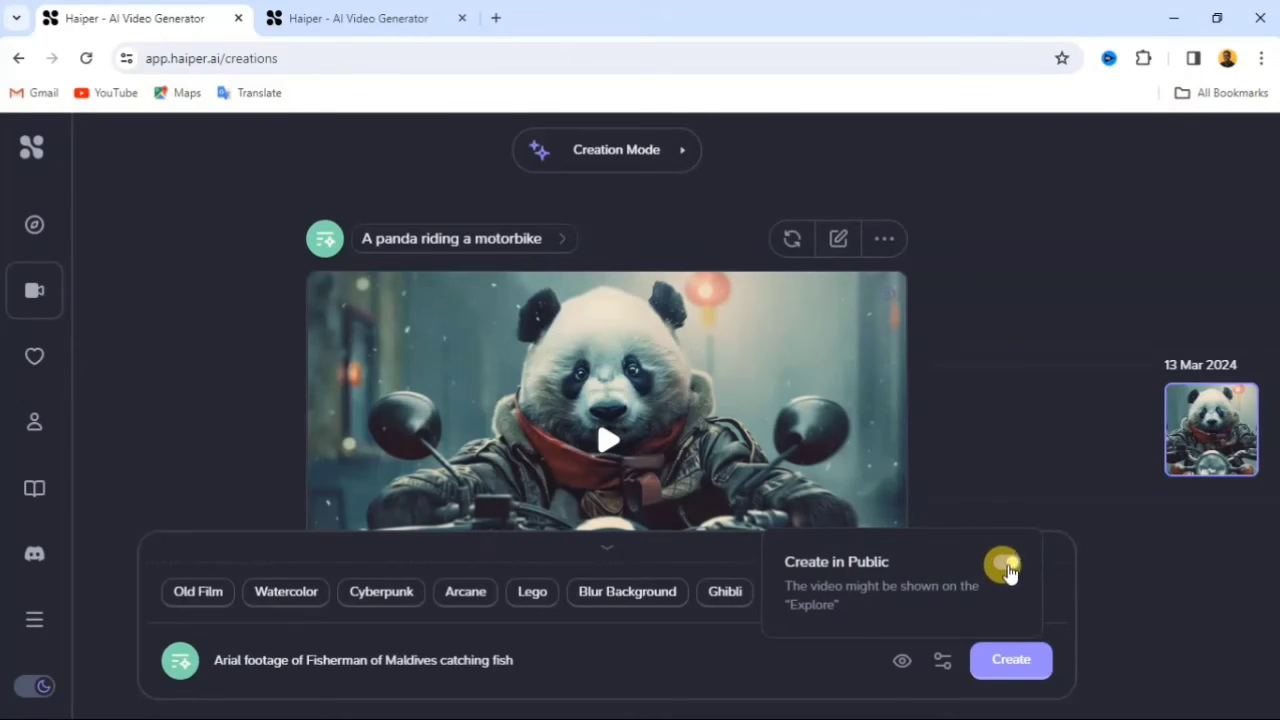
{"action": "left_click", "coordinate": [997, 664]}
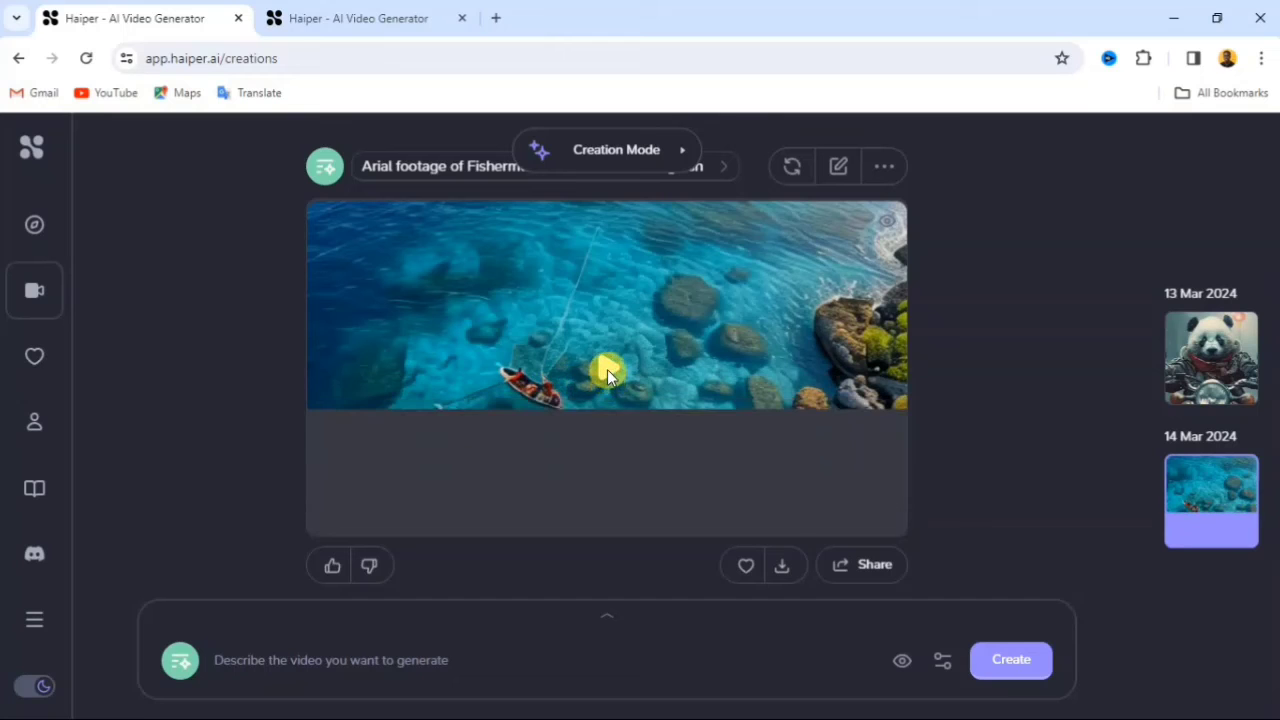
Play the new Maldives fisherman video through its full 4 seconds
{"action": "left_click", "coordinate": [613, 372]}
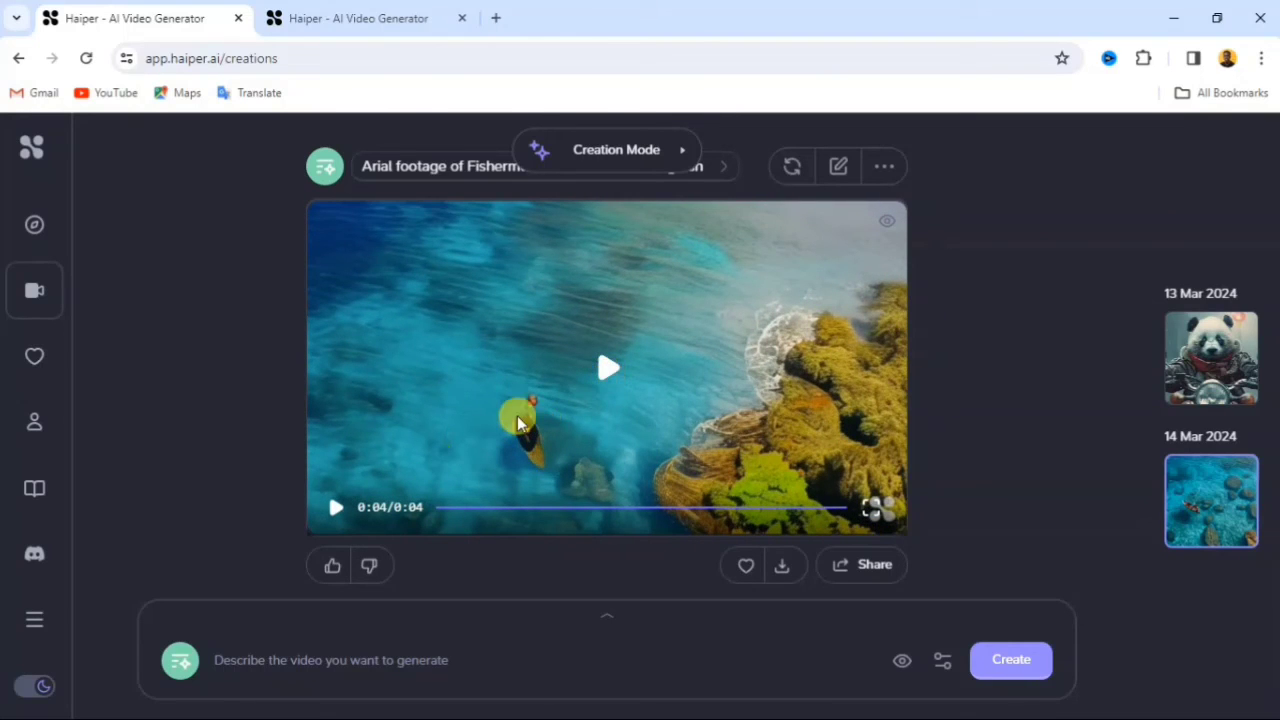
{"action": "scroll", "coordinate": [678, 421], "scroll_direction": "down", "scroll_amount": 1}
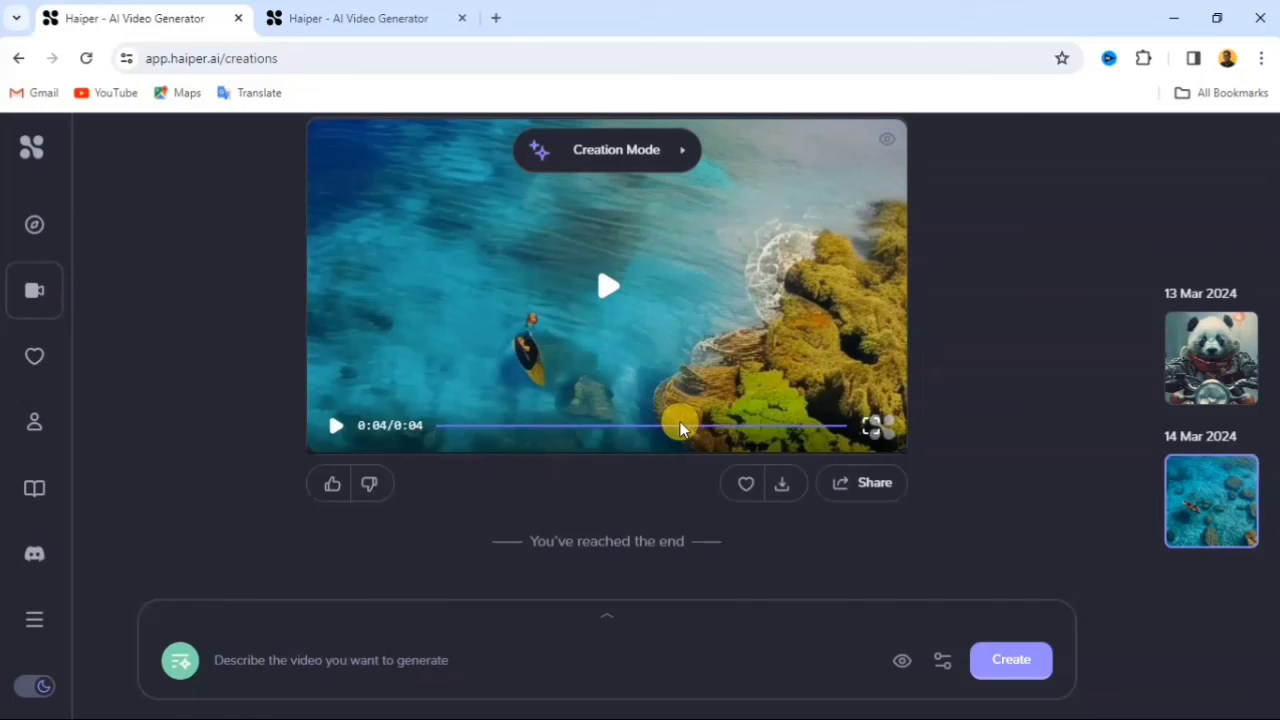
{"action": "scroll", "coordinate": [678, 421], "scroll_direction": "up", "scroll_amount": 2}
{"action": "scroll", "coordinate": [686, 418], "scroll_direction": "down", "scroll_amount": 2}
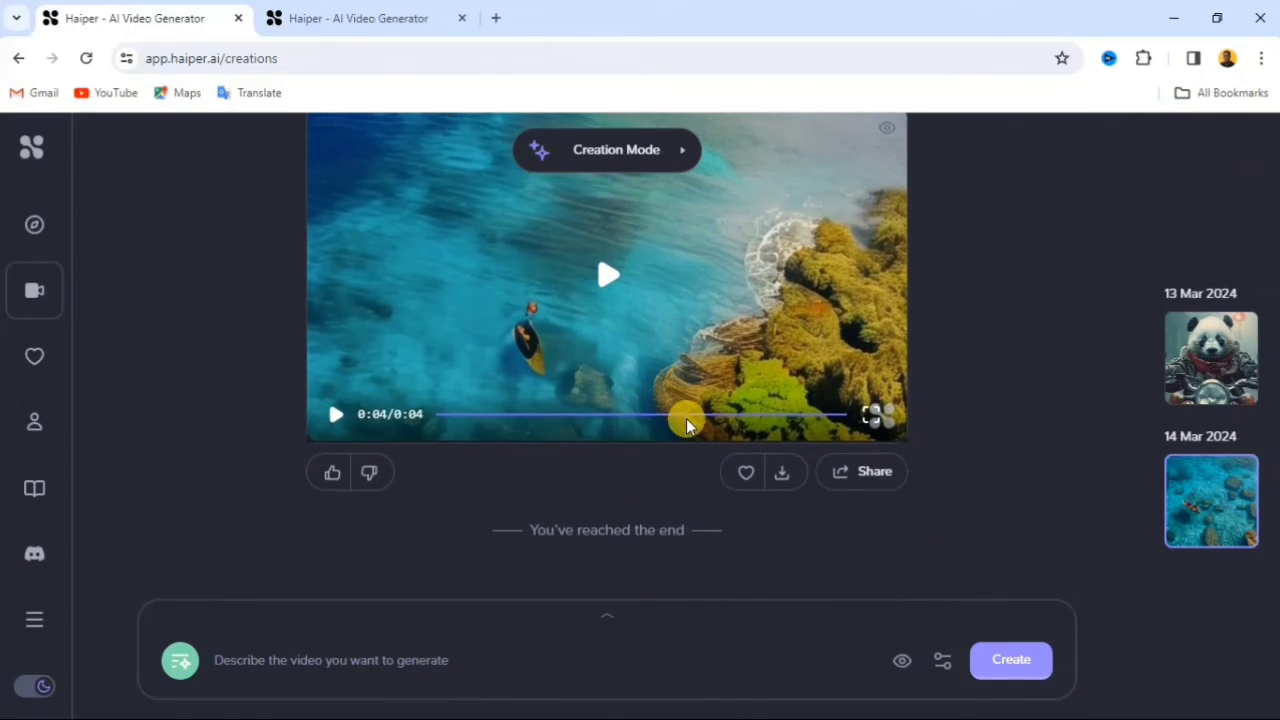
{"action": "scroll", "coordinate": [611, 367], "scroll_direction": "up", "scroll_amount": 2}
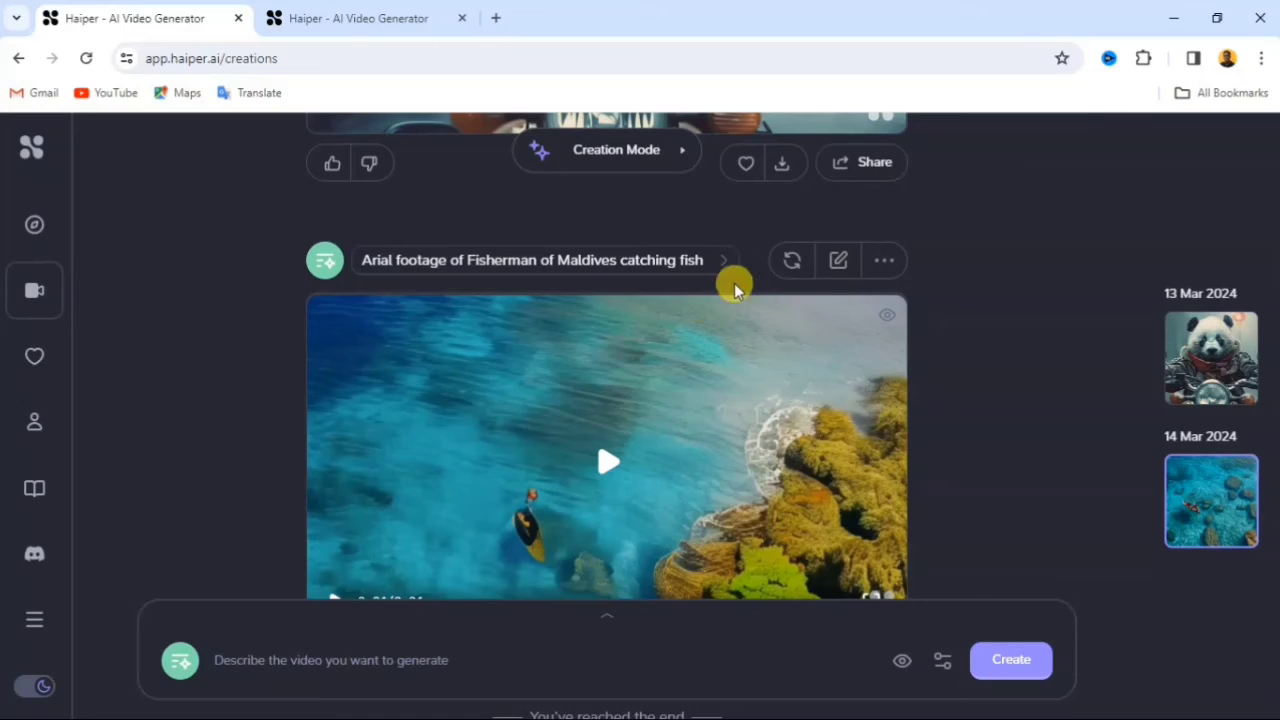
{"action": "left_click", "coordinate": [880, 264]}
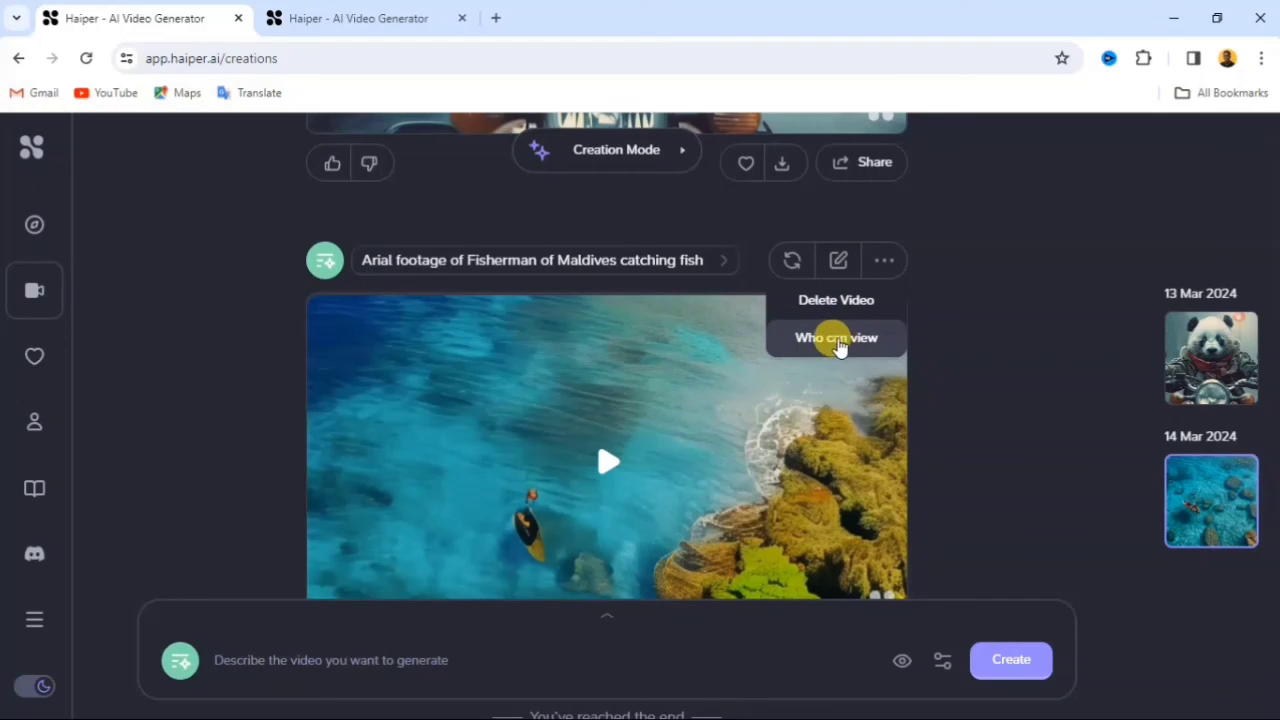
{"action": "left_click", "coordinate": [878, 268]}
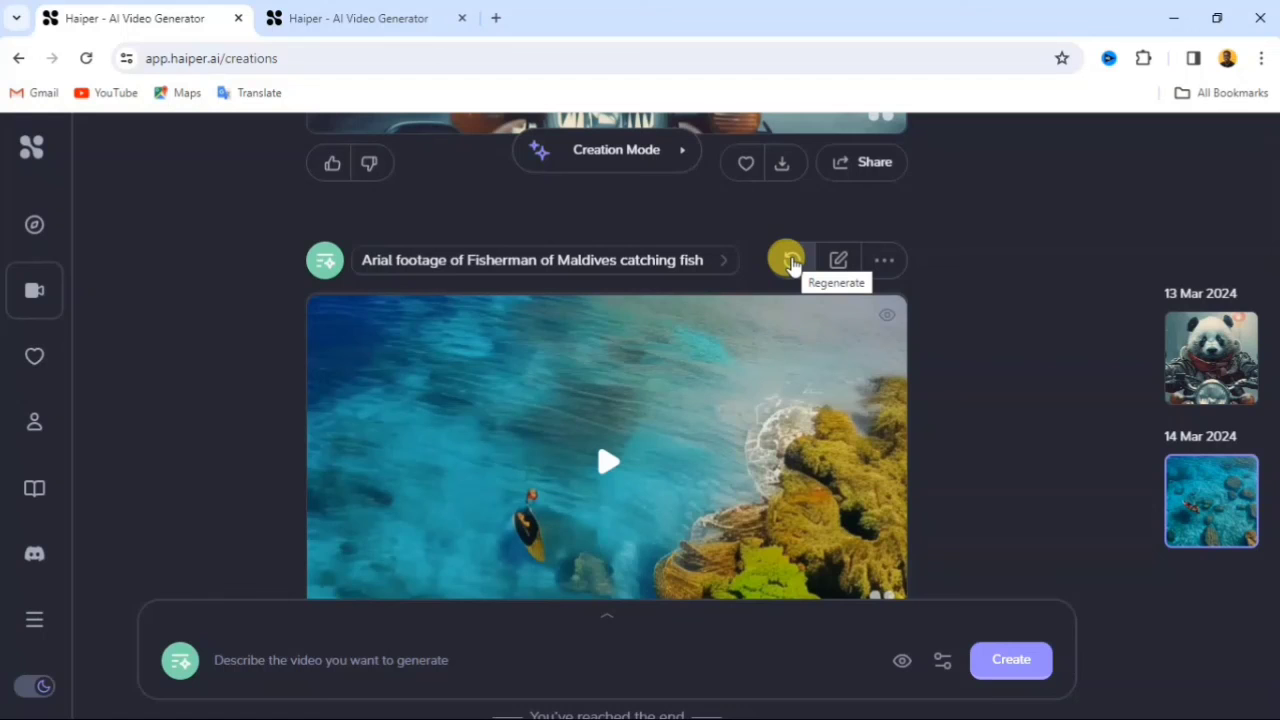
{"action": "scroll", "coordinate": [722, 310], "scroll_direction": "down", "scroll_amount": 2}
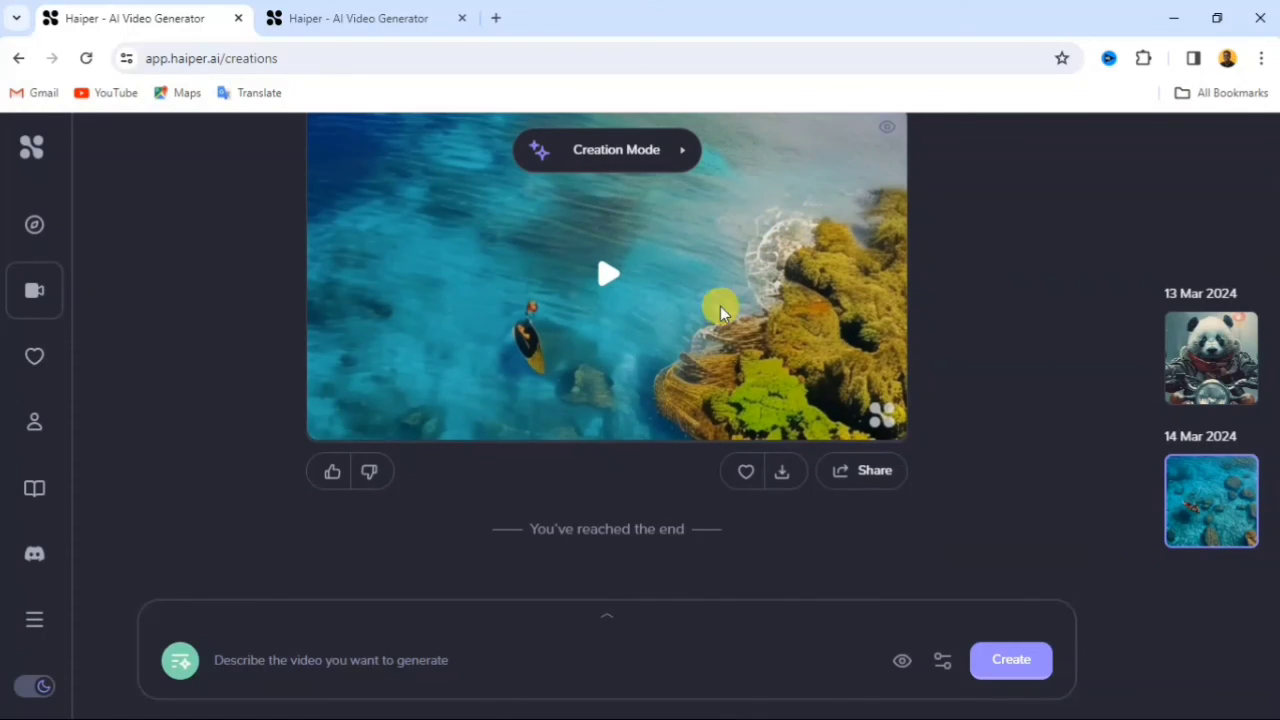
{"action": "scroll", "coordinate": [806, 337], "scroll_direction": "up", "scroll_amount": 2}
{"action": "scroll", "coordinate": [806, 337], "scroll_direction": "up", "scroll_amount": 2}
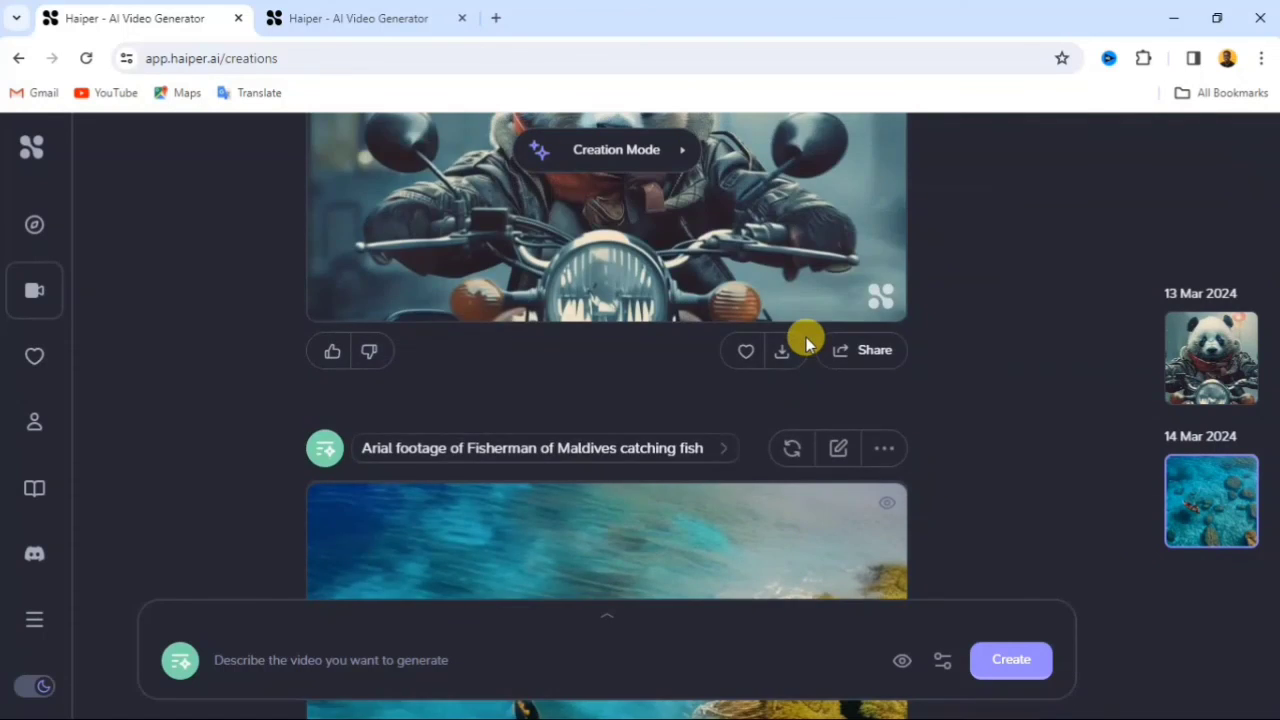
{"action": "scroll", "coordinate": [806, 338], "scroll_direction": "down", "scroll_amount": 3}
{"action": "scroll", "coordinate": [807, 395], "scroll_direction": "down", "scroll_amount": 1}
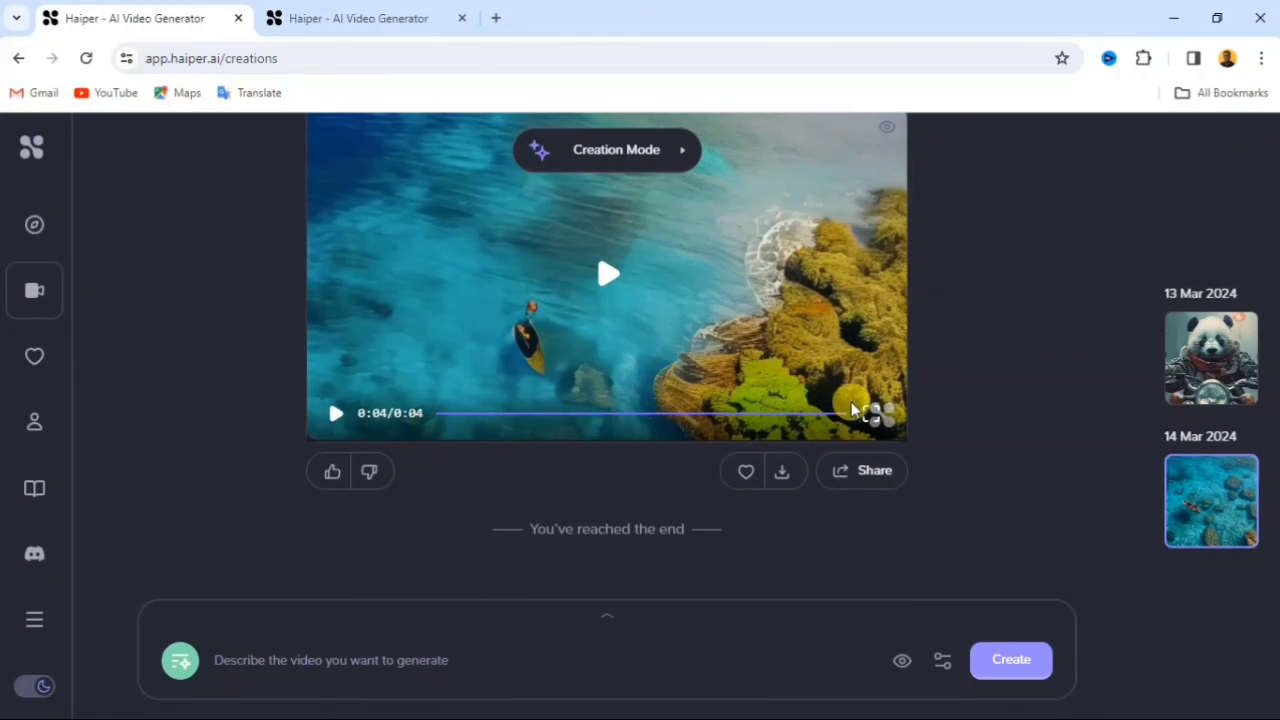